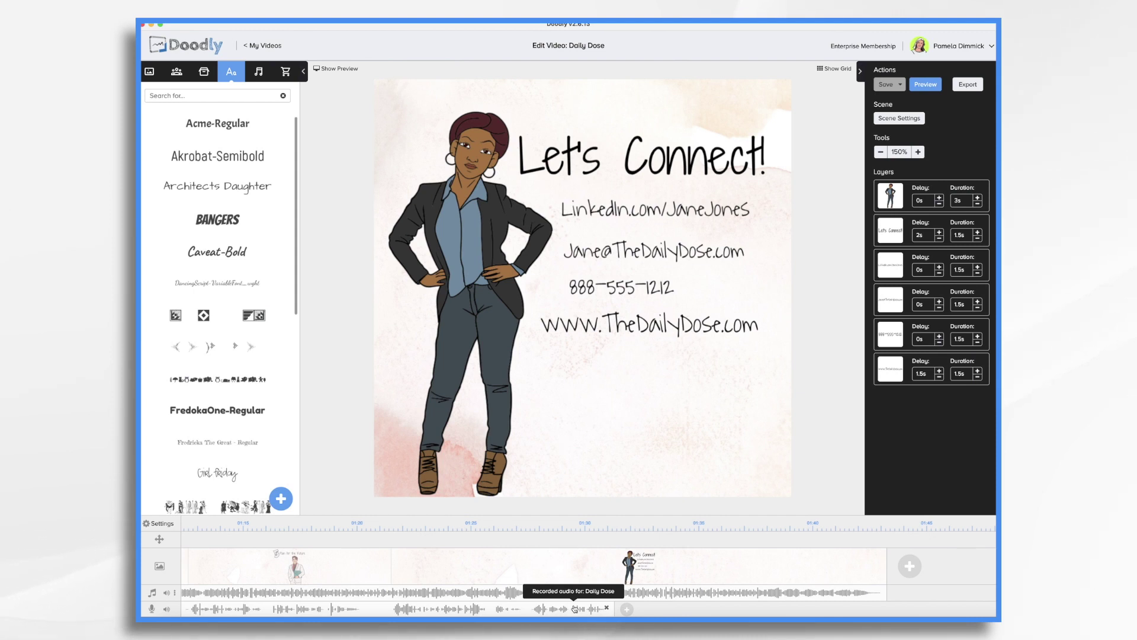
- Load the '5 Plan for the Future' scene with its number, title, businessman and Life Planner layers
left_click(326, 559)
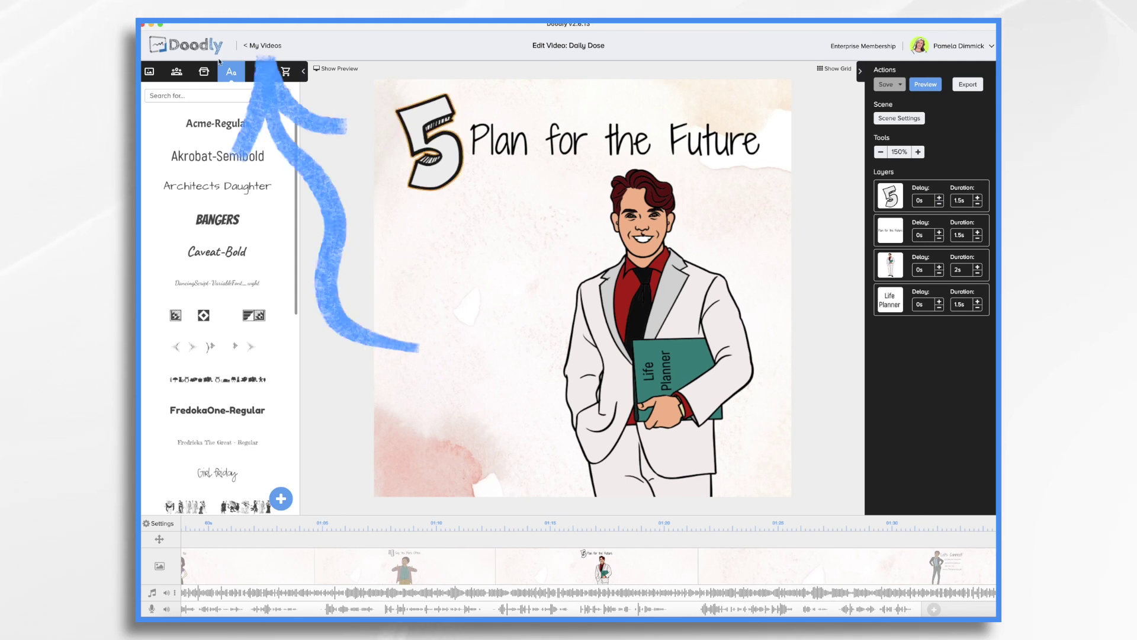
- Leave the editor via '< My Videos' to reach the project list showing Daily Dose
left_click(265, 46)
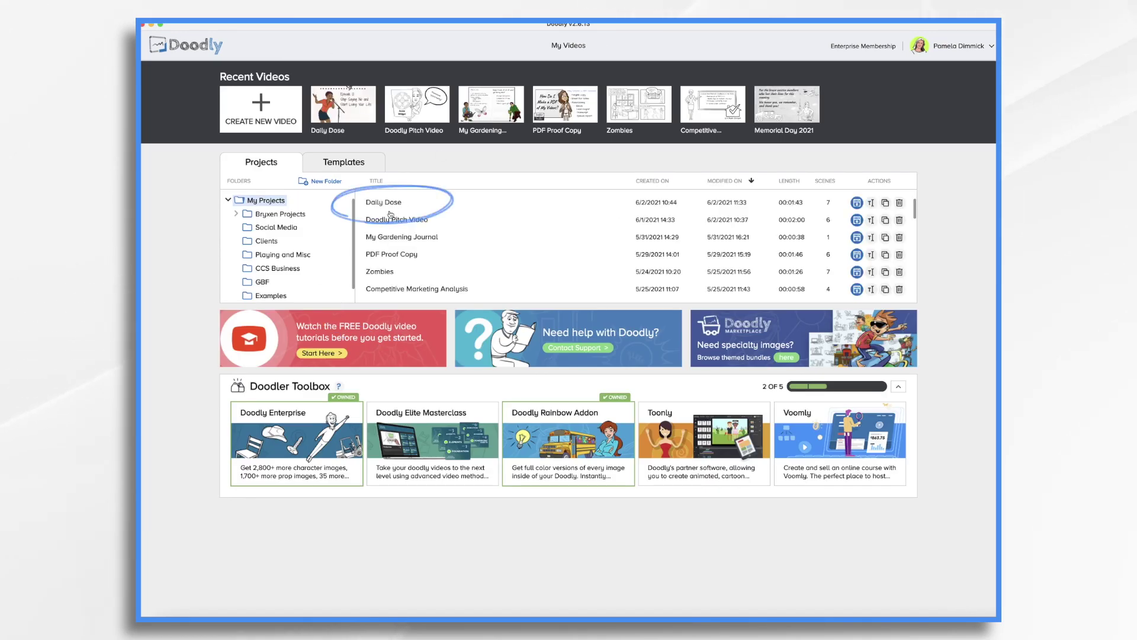
- Duplicate the Daily Dose video project and confirm the copy
left_click(392, 205)
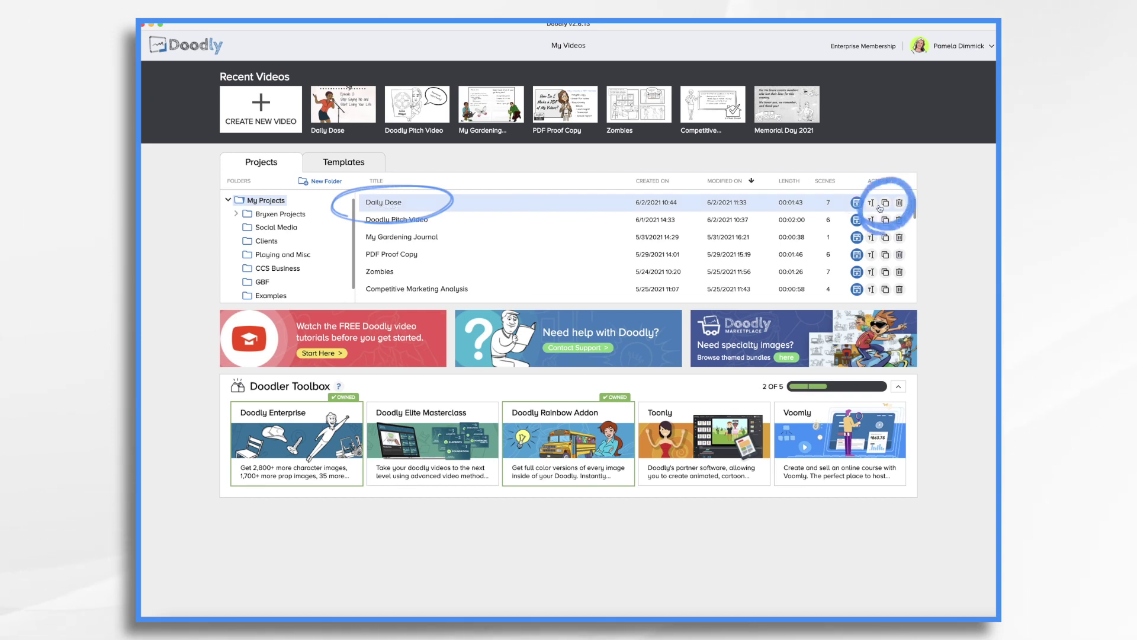
left_click(886, 204)
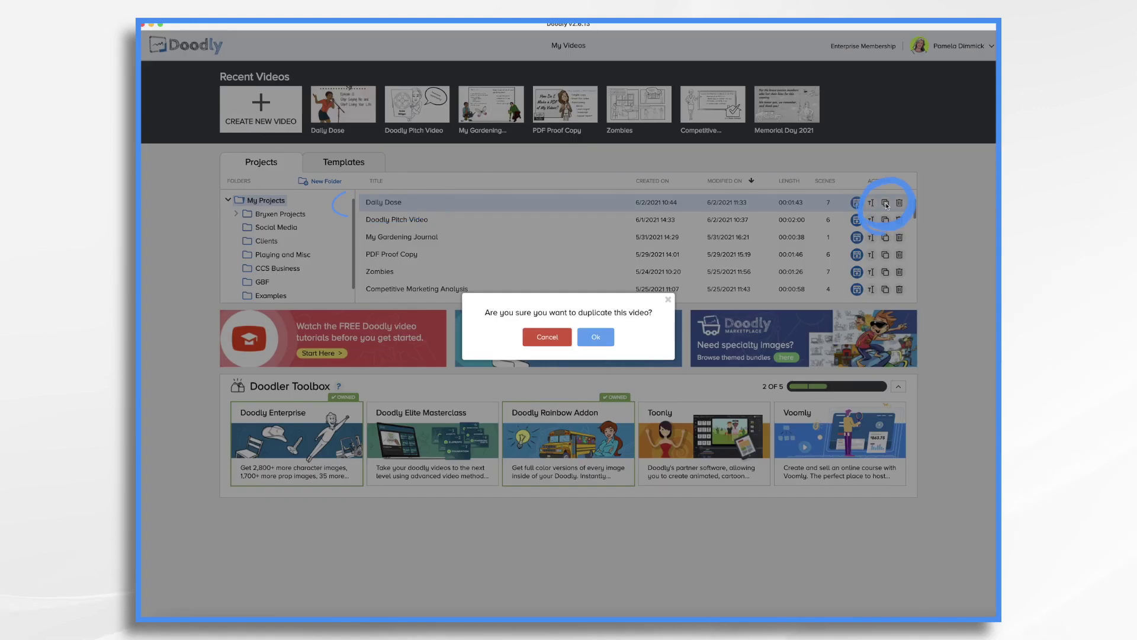
left_click(596, 345)
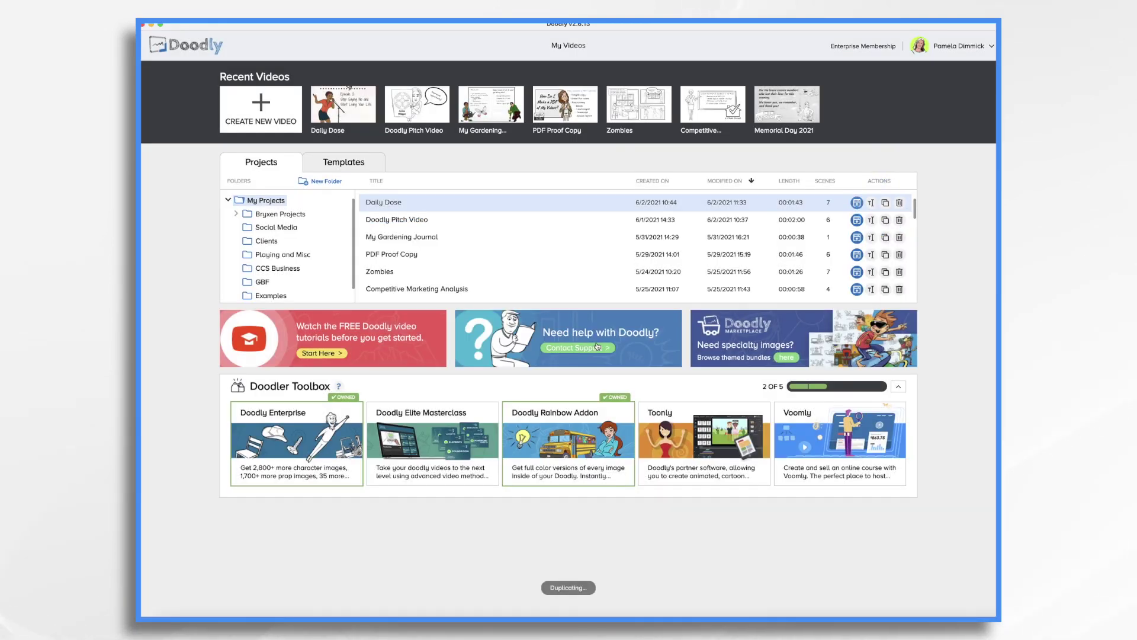
- Rename the copy to 'Daily Dose TEMPLATE' and open it in the editor
left_click(413, 207)
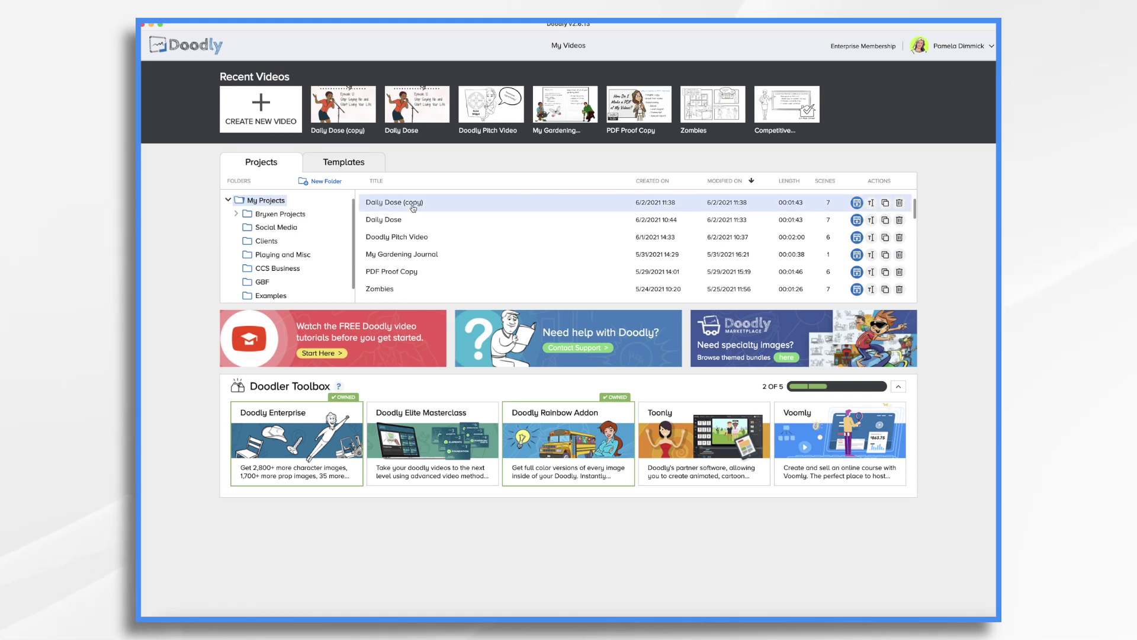
right_click(412, 206)
left_click(451, 230)
type("Daily Dose TEMPLATE")
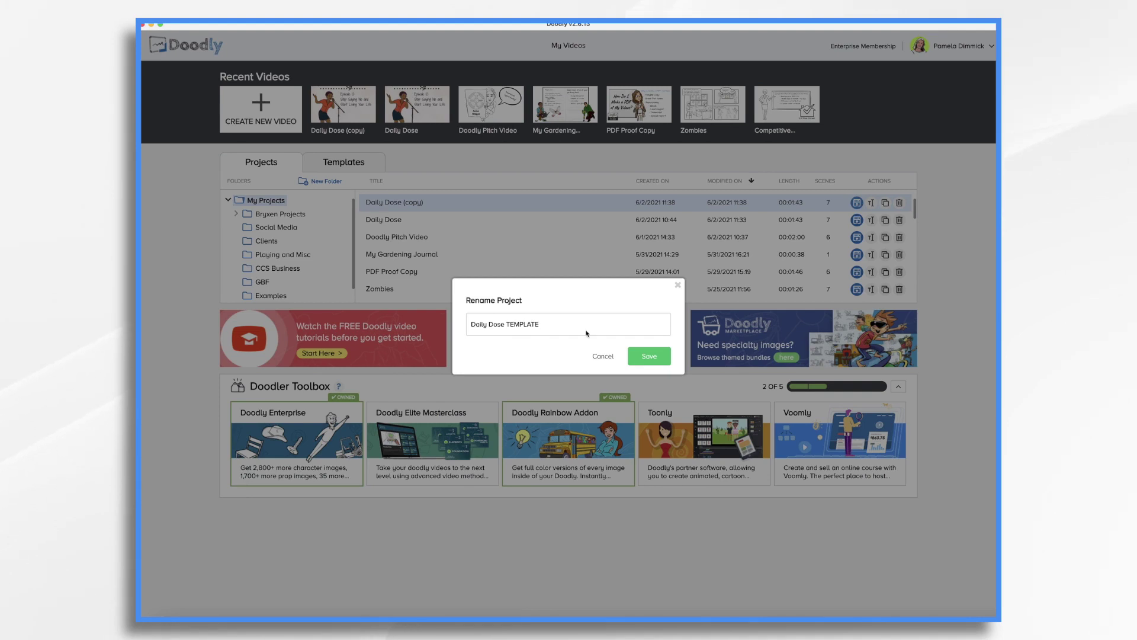
left_click(648, 358)
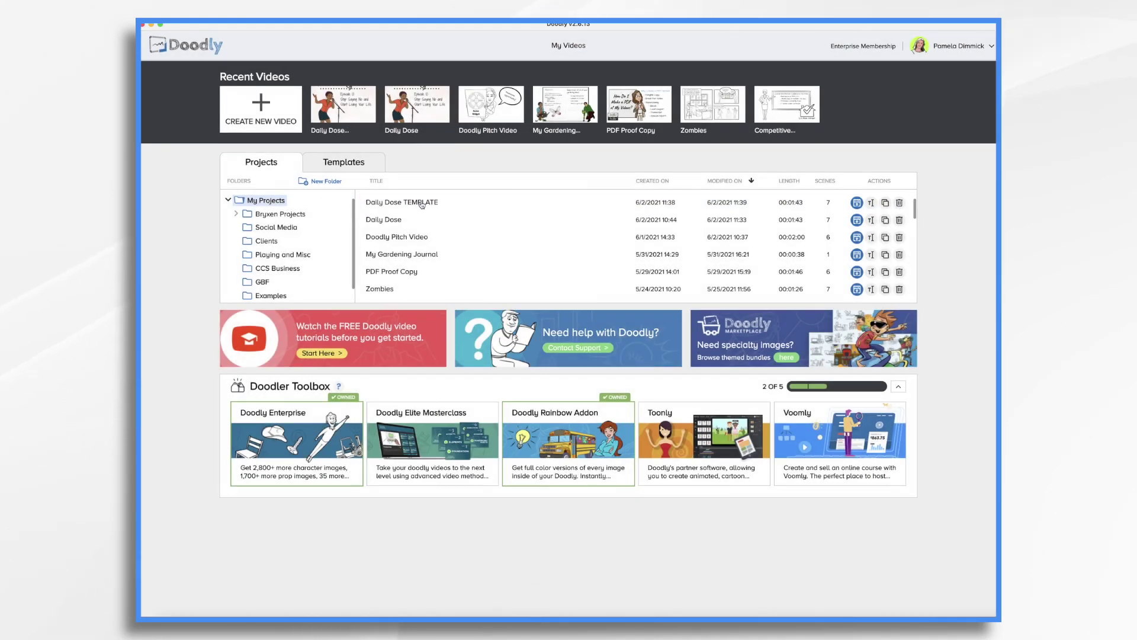
left_click(421, 204)
double_click(421, 205)
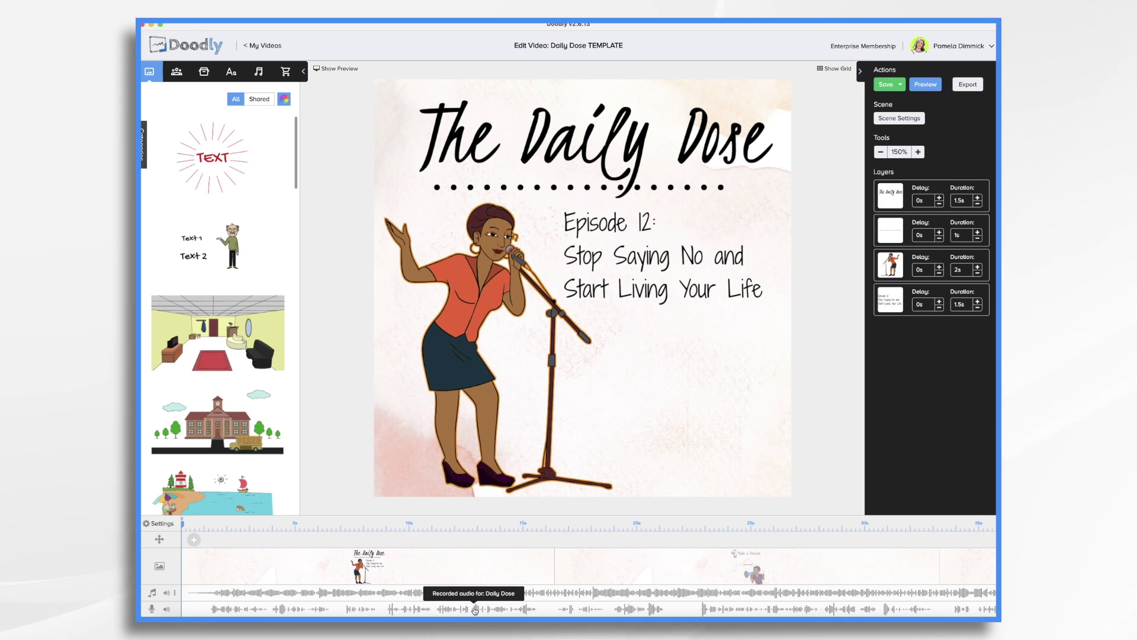
scroll(748, 610, "right", 5)
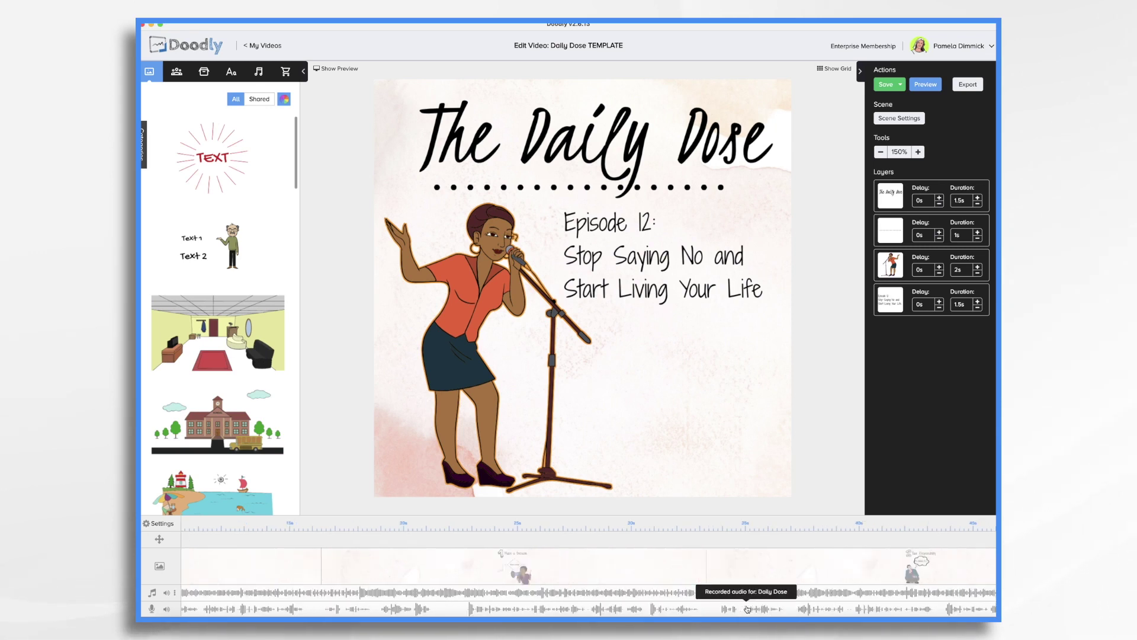
scroll(749, 610, "right", 5)
scroll(748, 611, "right", 5)
scroll(748, 609, "right", 5)
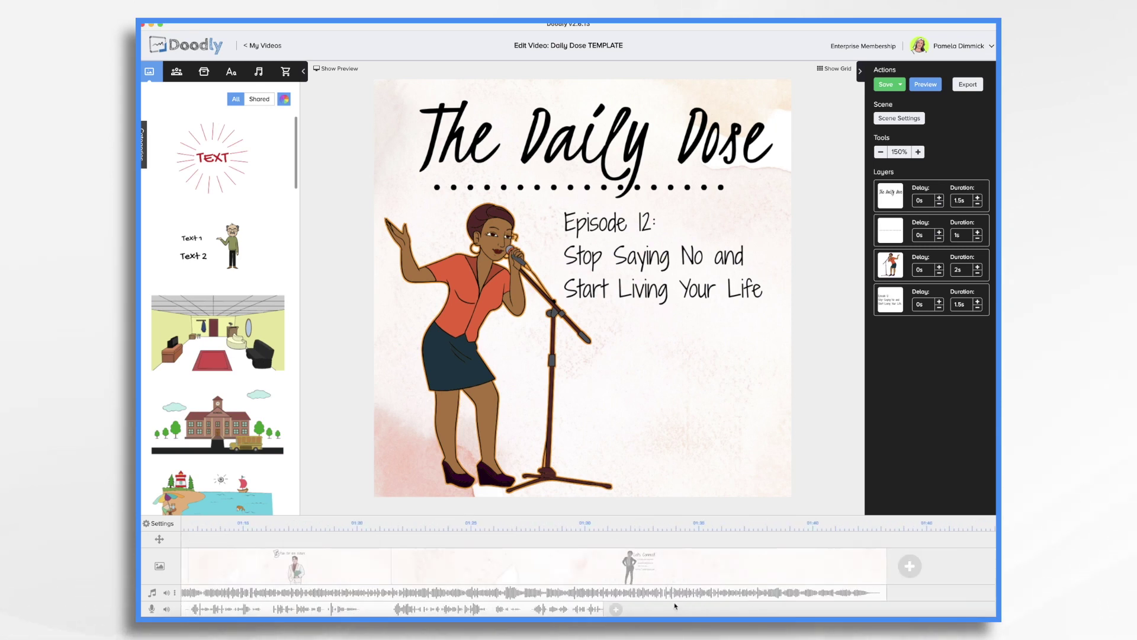
- Delete the recorded narration track, keeping only the music track
left_click(597, 609)
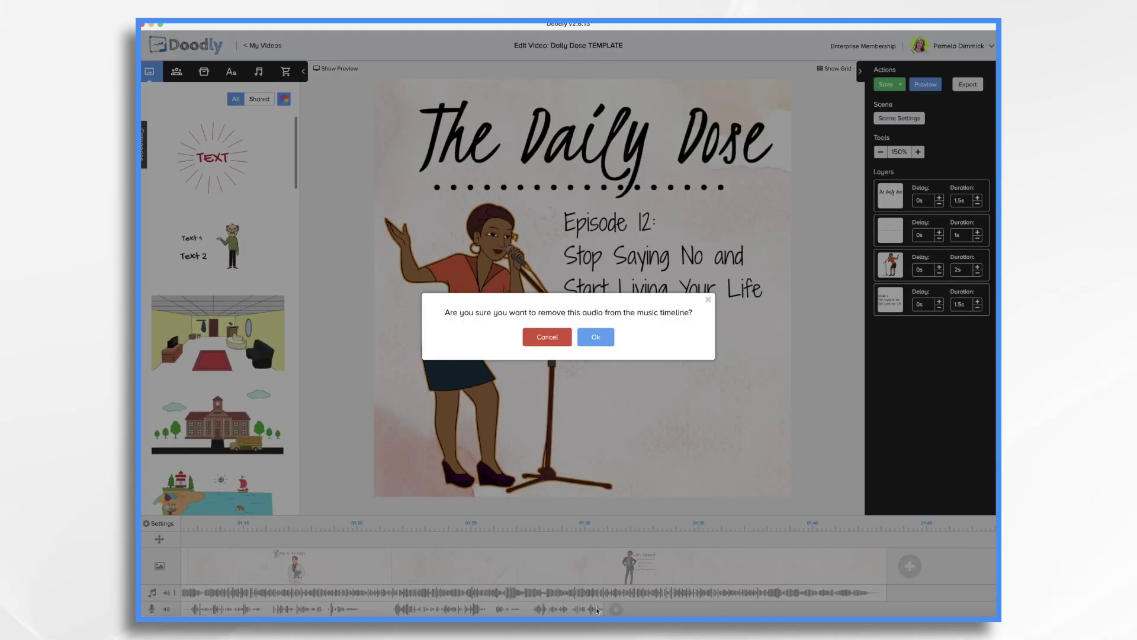
left_click(606, 340)
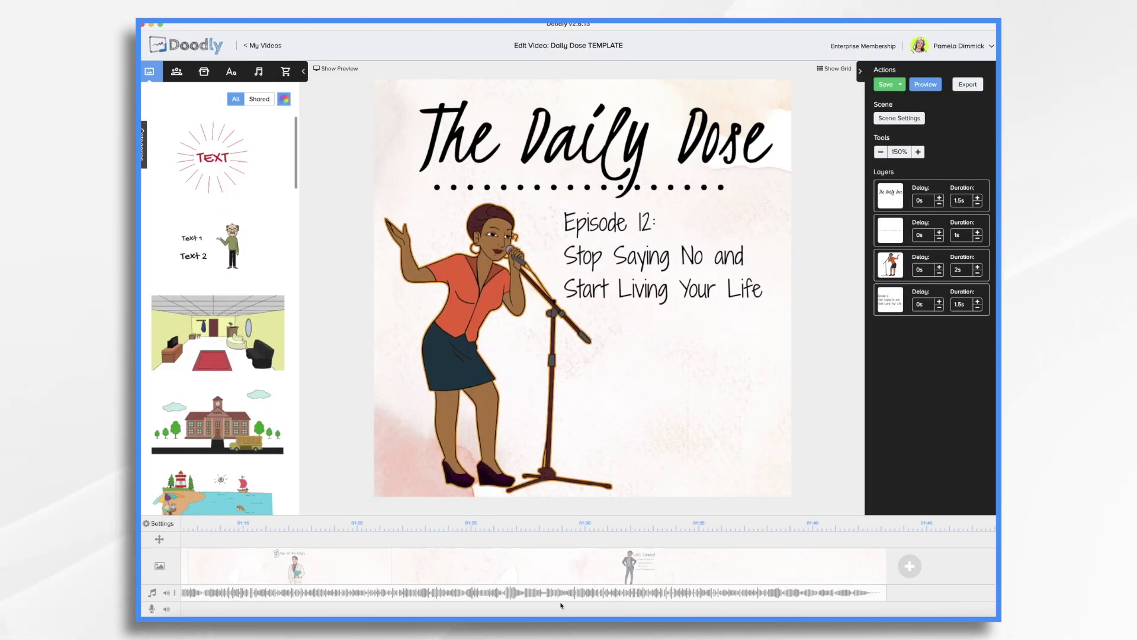
scroll(560, 606, "up", 5)
scroll(547, 595, "up", 5)
scroll(532, 584, "up", 5)
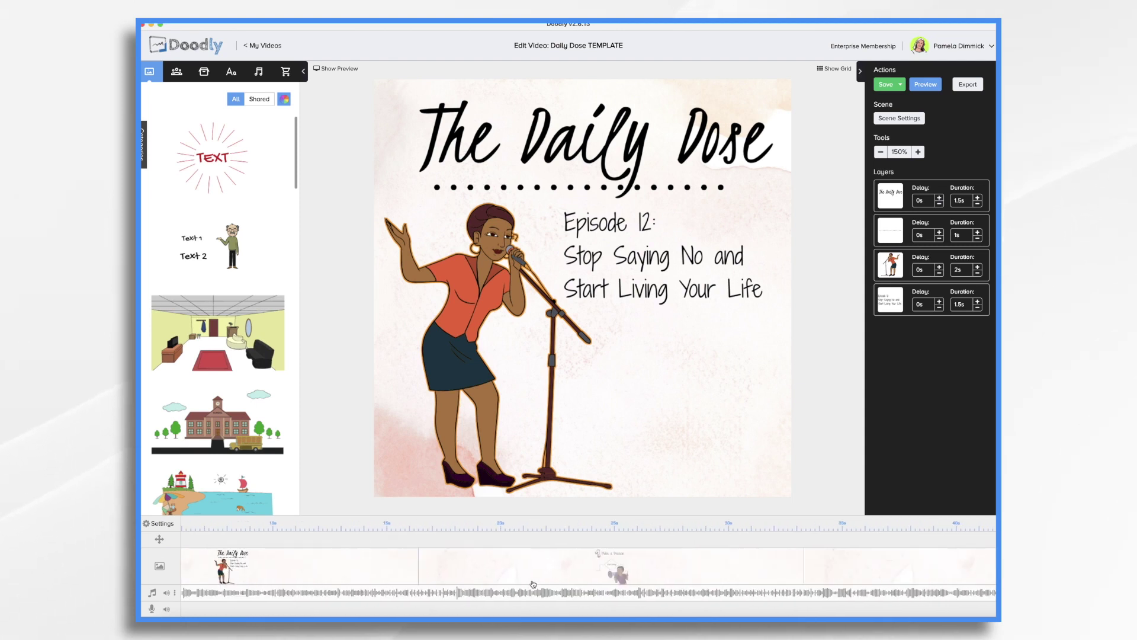
scroll(524, 583, "up", 3)
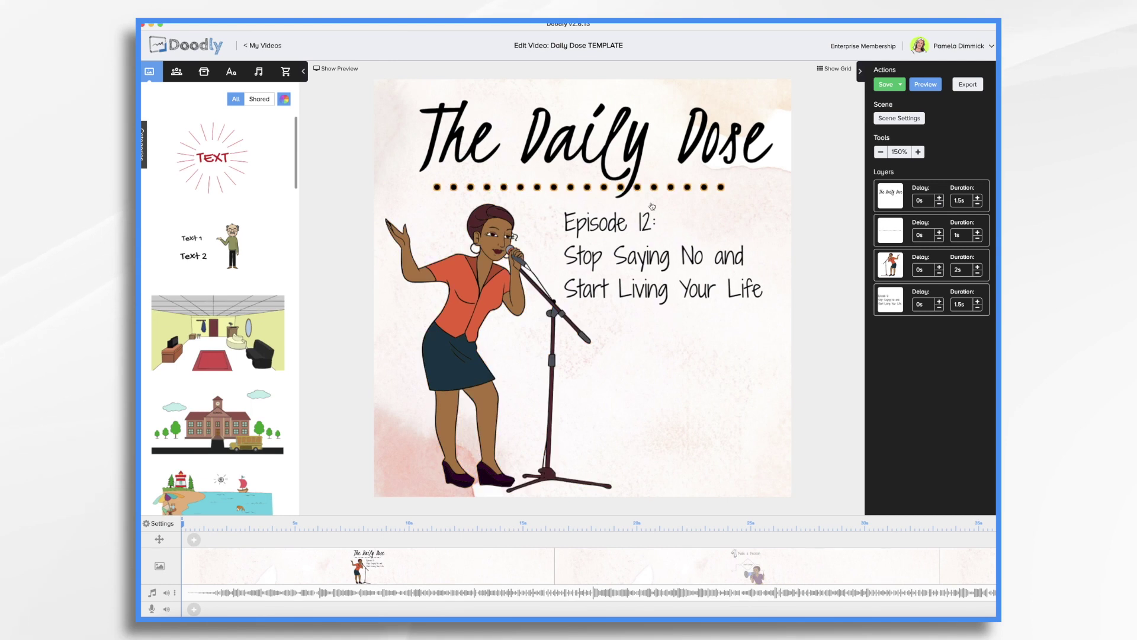
- Replace the Episode 12 title text with 'Episode <#>: <Title>' and move to the Make a Decision scene
left_click(626, 263)
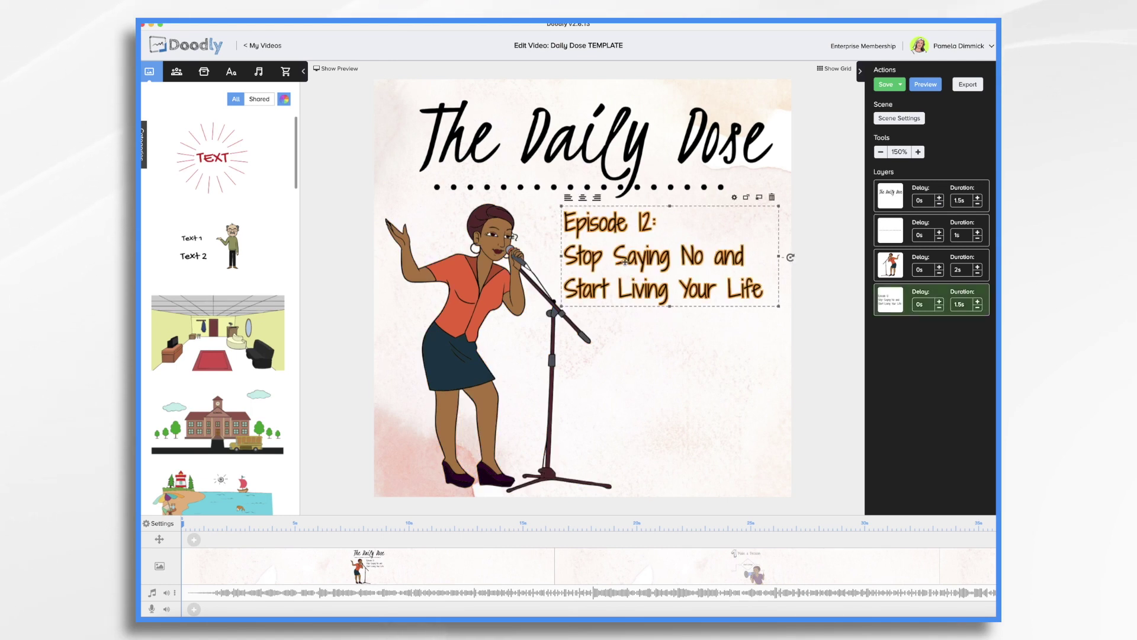
double_click(645, 225)
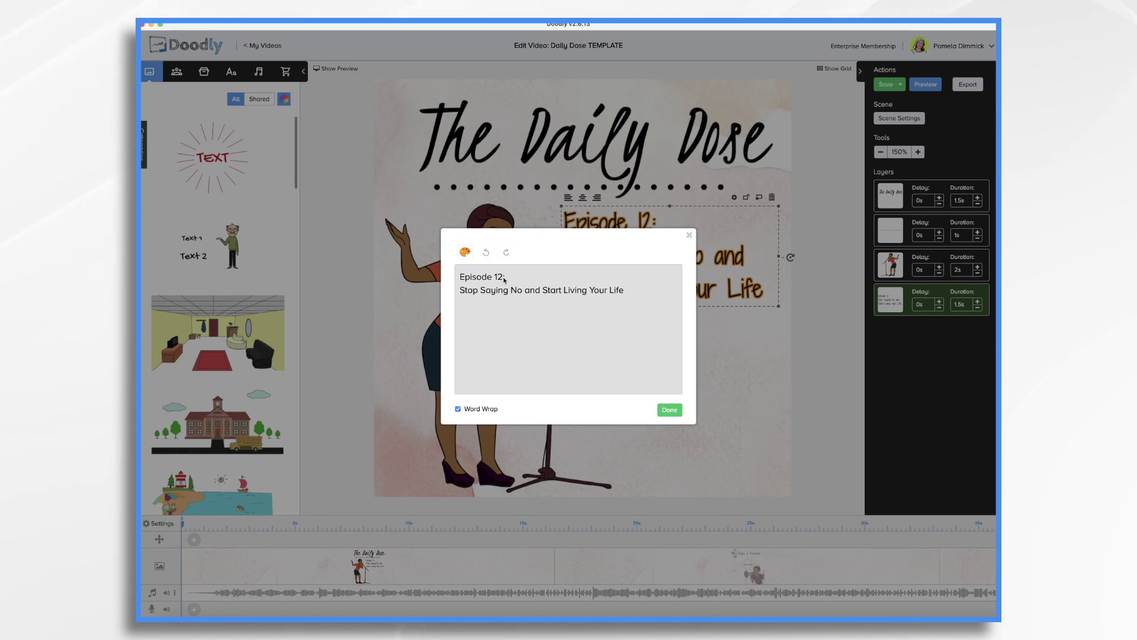
type(":")
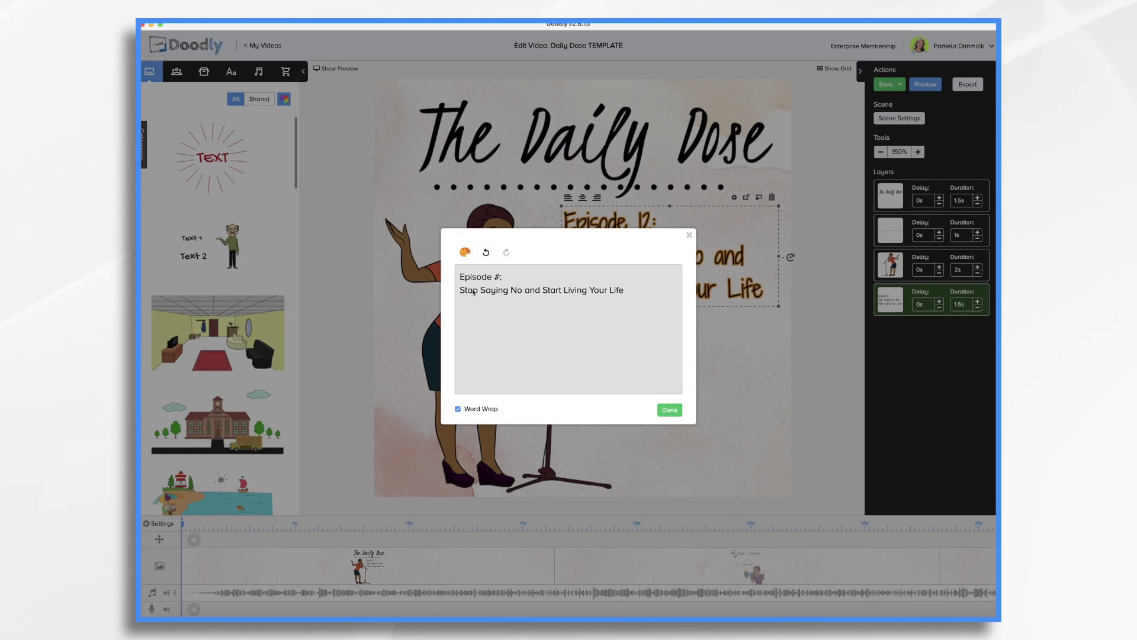
left_click_drag(460, 290, 624, 291)
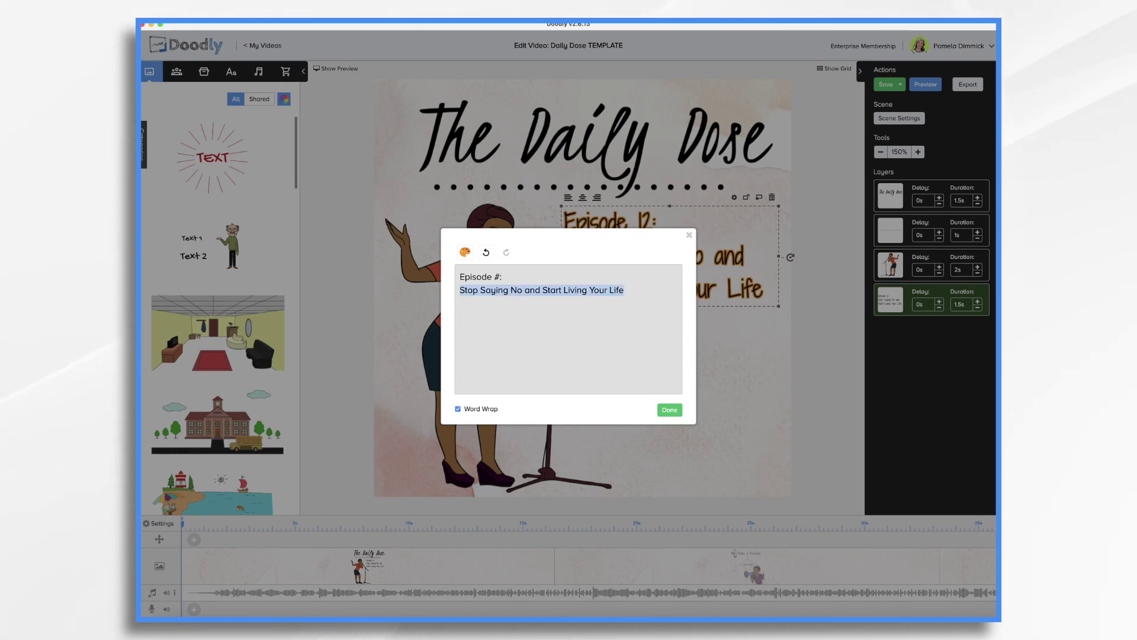
type("<Title>")
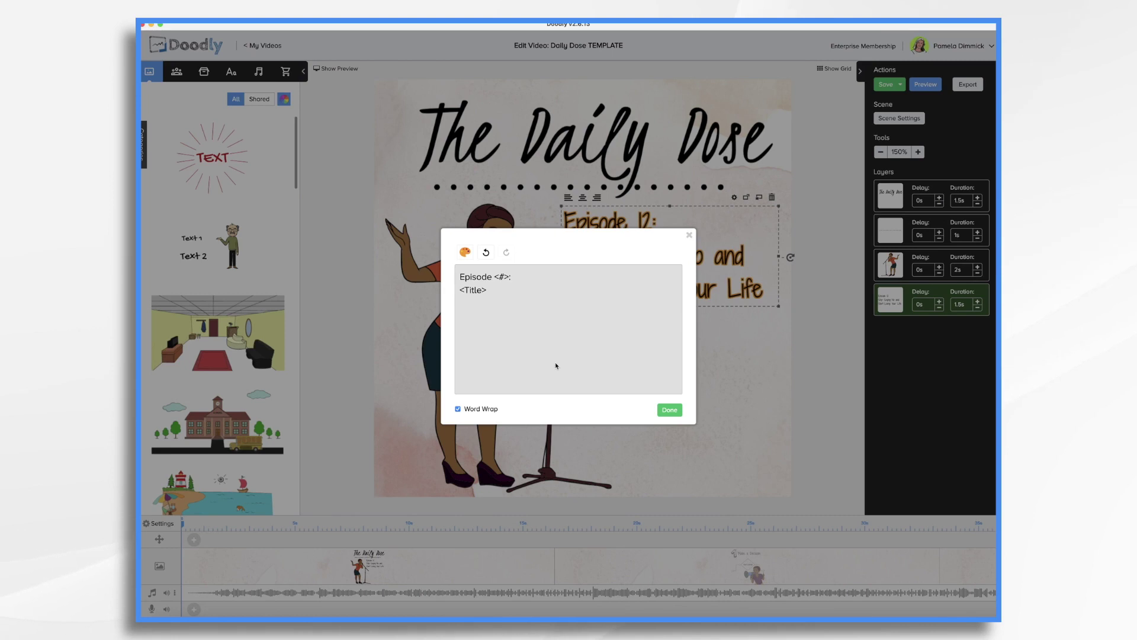
left_click(669, 412)
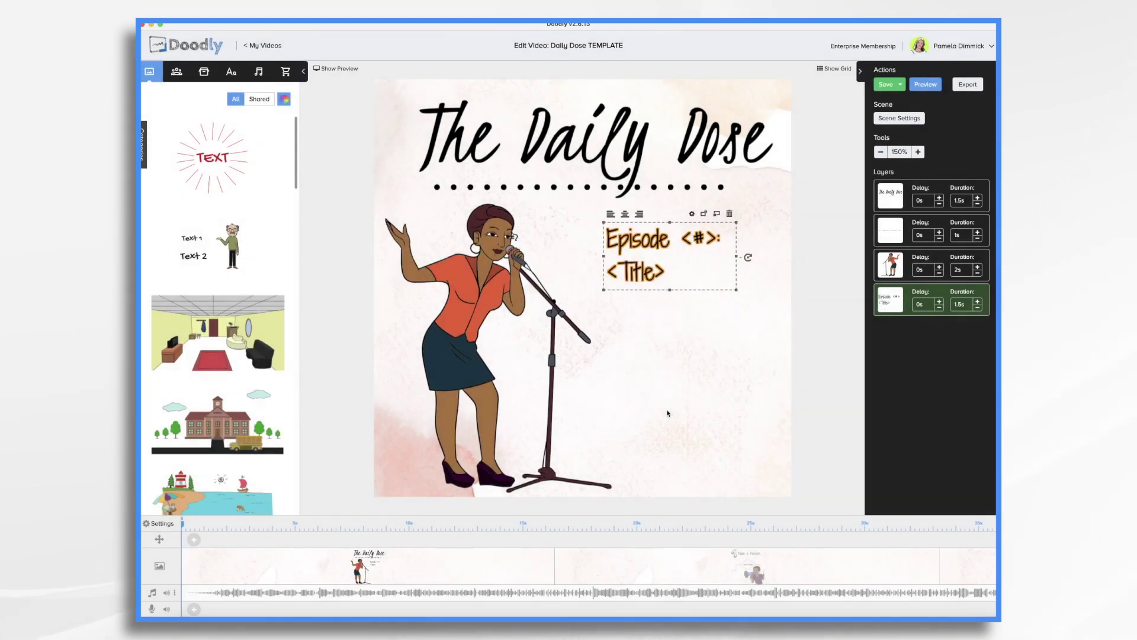
left_click(714, 574)
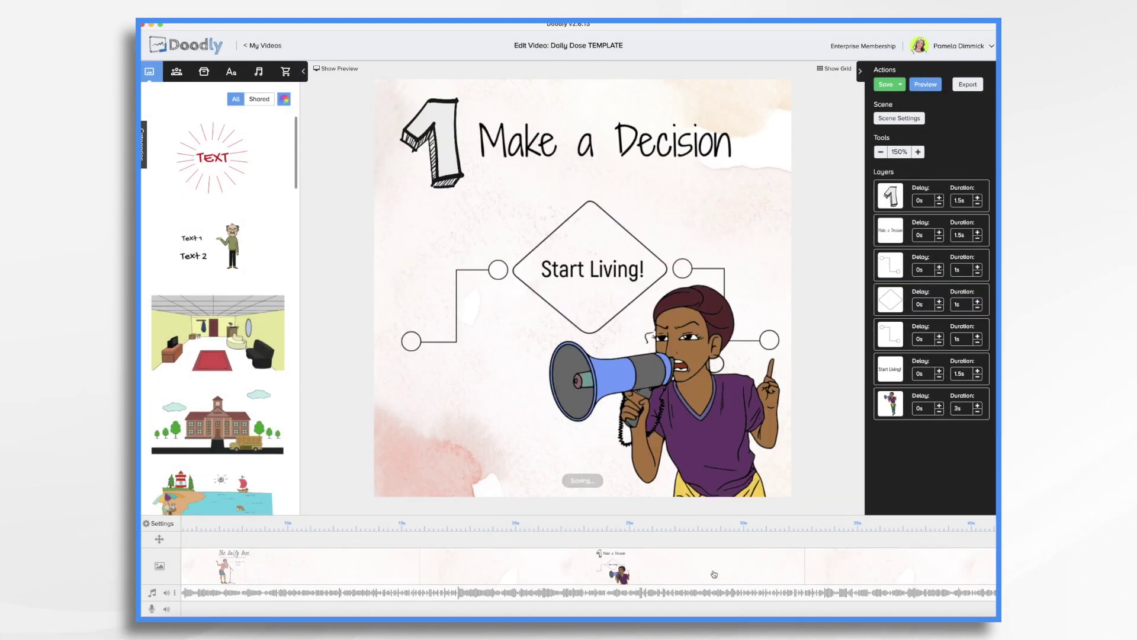
- Change the Make a Decision heading to the <Topic> placeholder
left_click(437, 142)
double_click(584, 142)
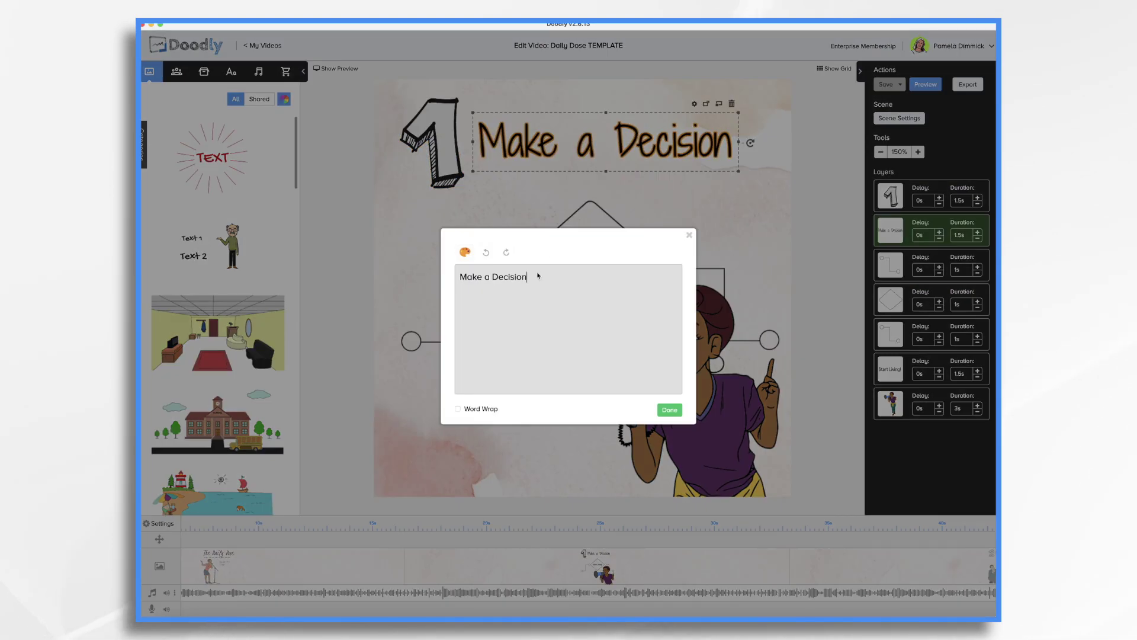
key("super+a")
type("<Topic")
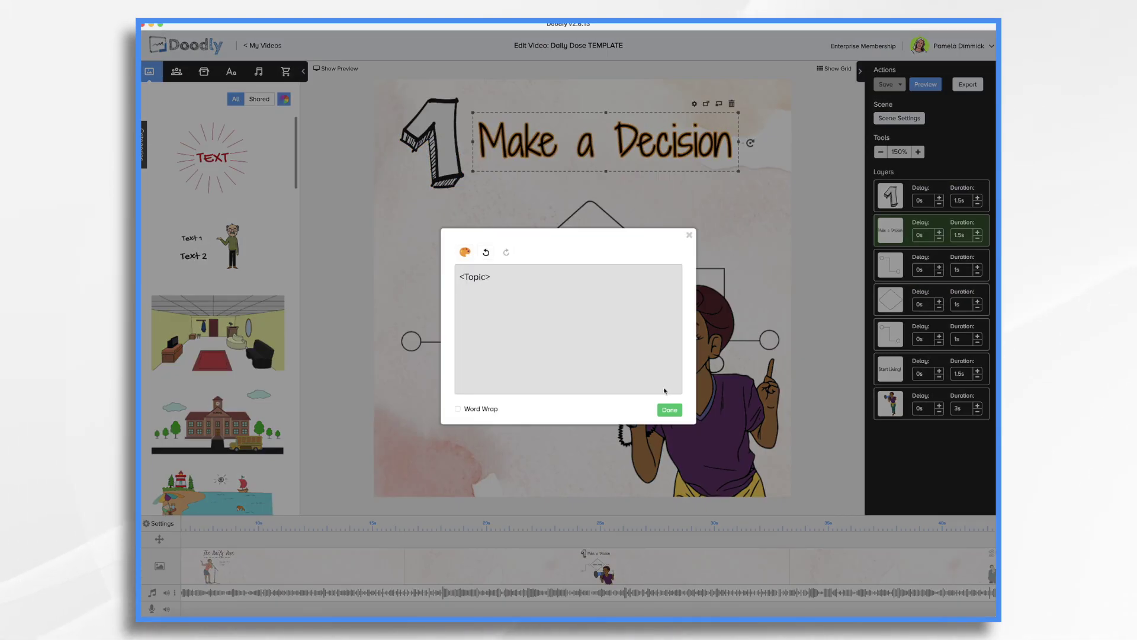
left_click(674, 410)
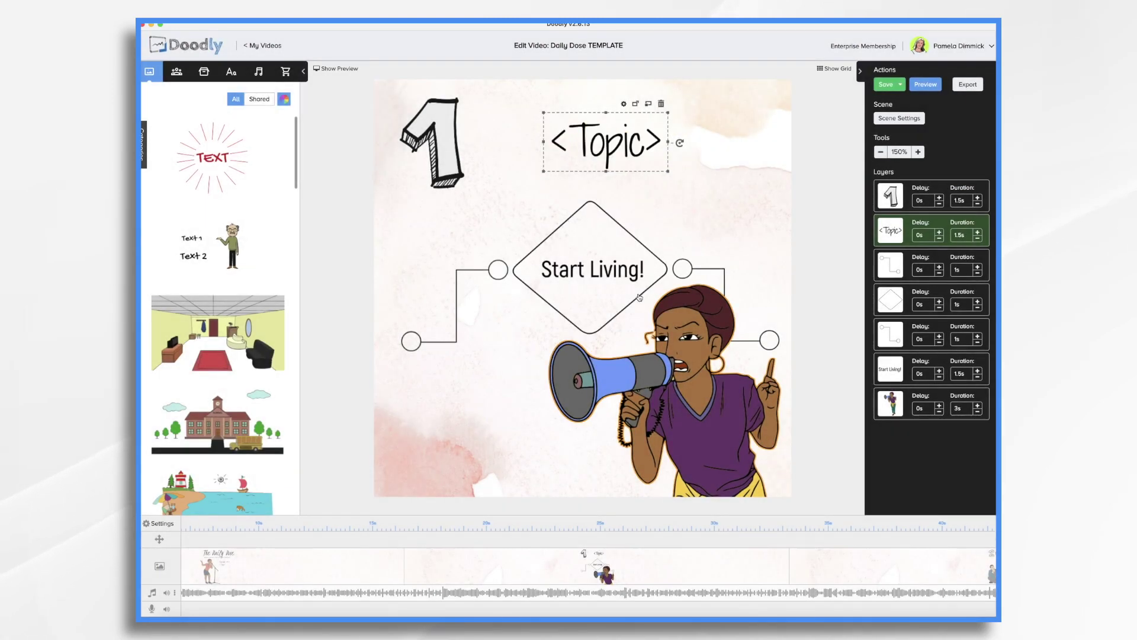
- Remove the Start Living! text, diamond and both connector graphics from scene 1
left_click(611, 269)
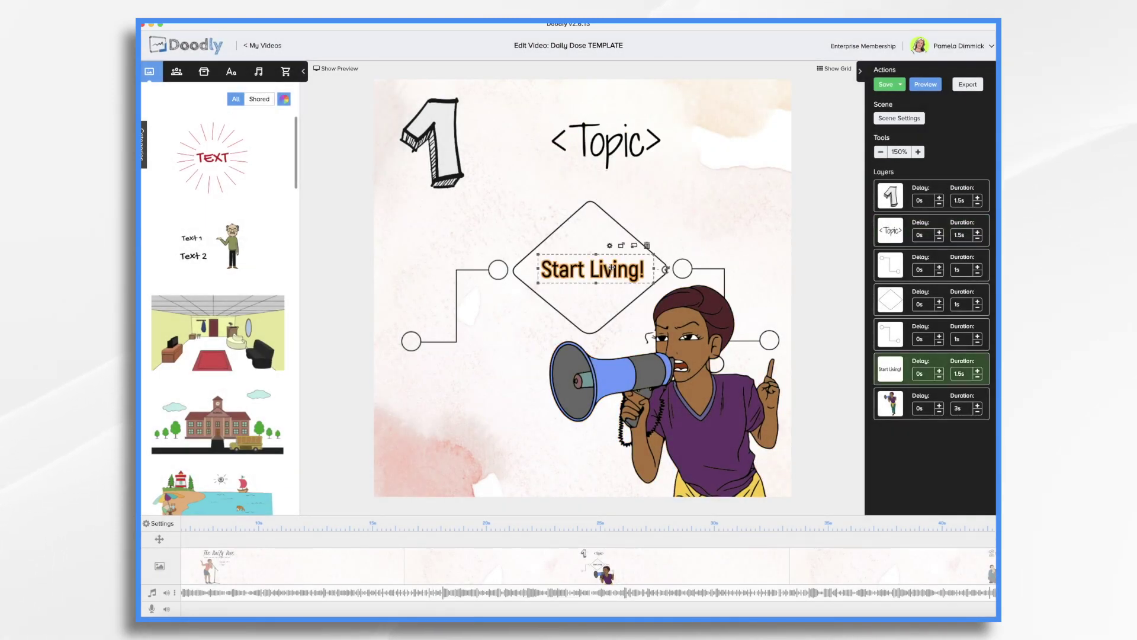
key("Delete")
key("Return")
left_click(518, 264)
key("Delete")
key("Return")
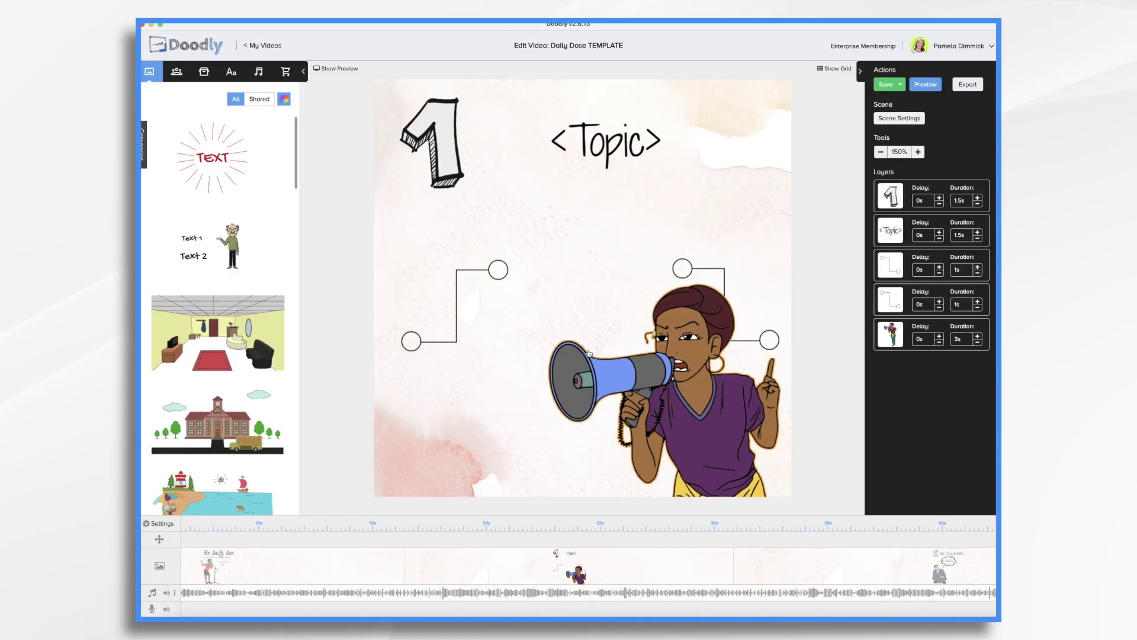
left_click(471, 269)
key("Delete")
key("Return")
left_click(711, 269)
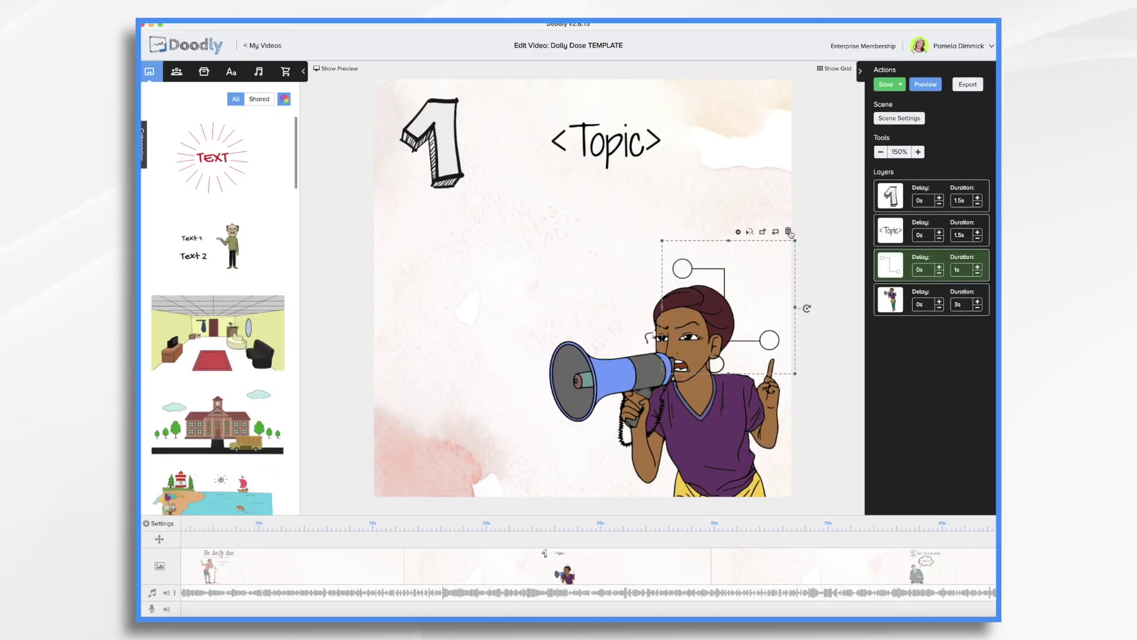
left_click(790, 234)
left_click(597, 351)
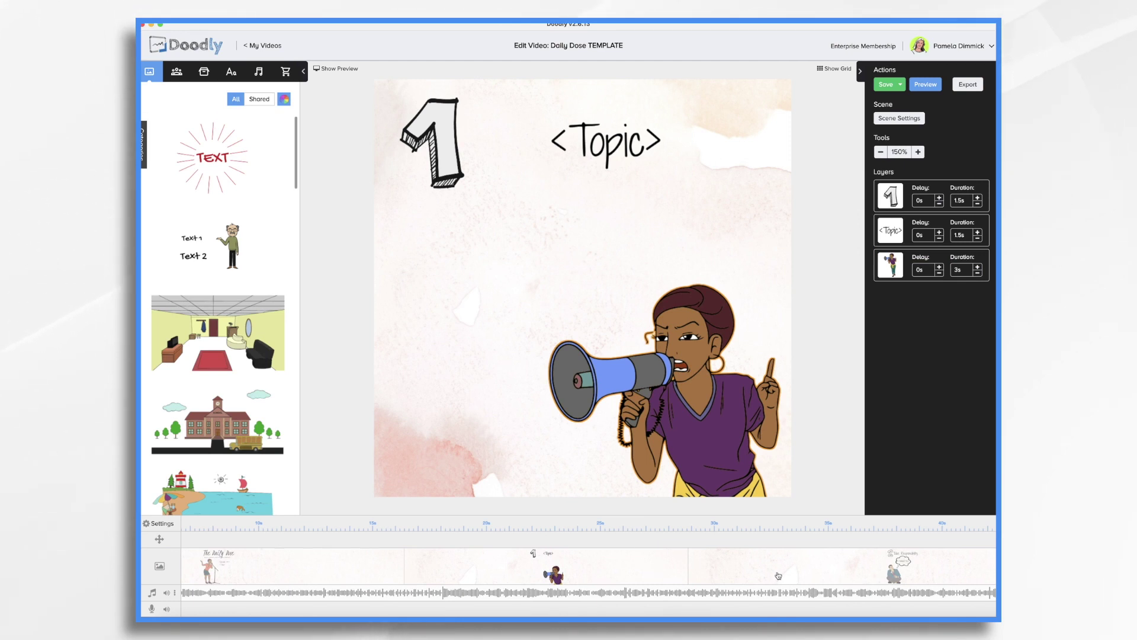
- Change the Take Responsibility title to the <Topic> placeholder
left_click(778, 575)
left_click(625, 153)
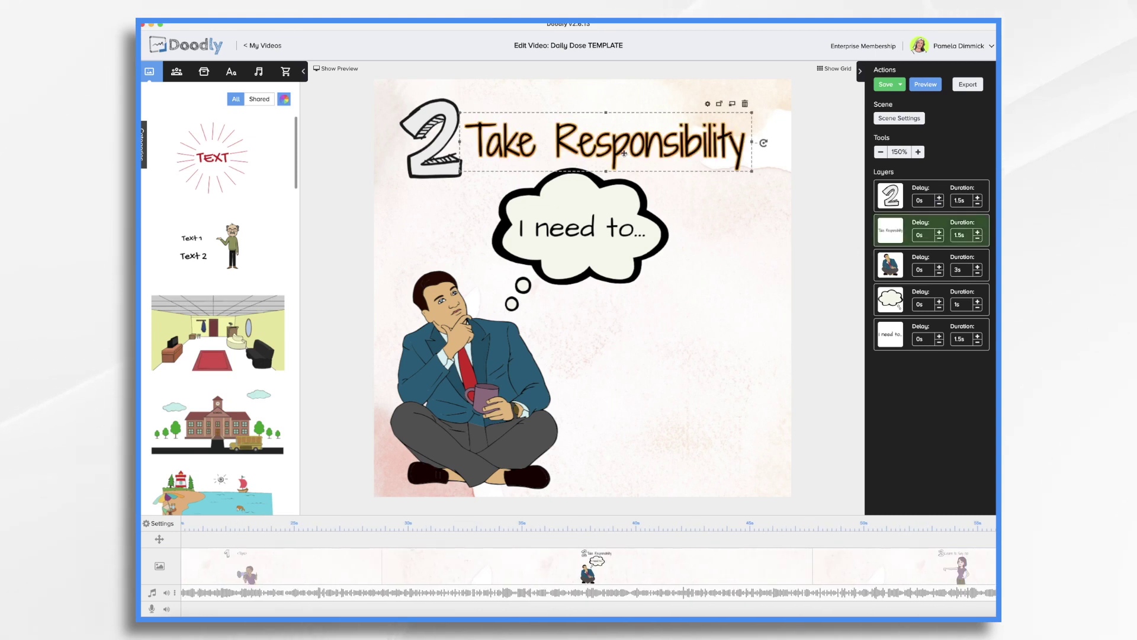
double_click(625, 152)
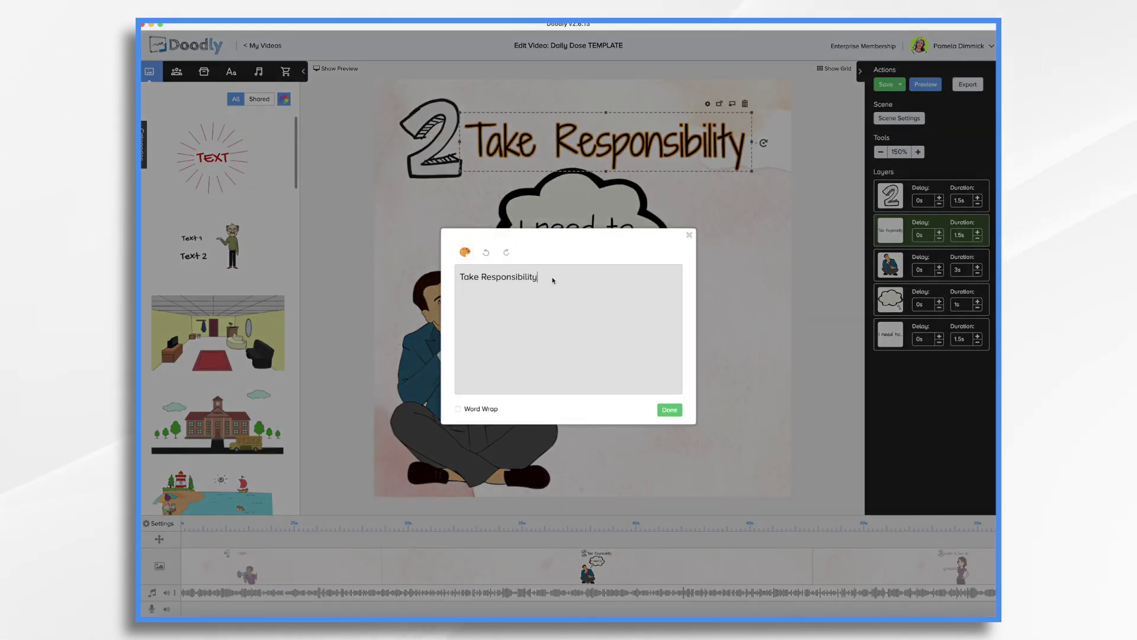
key("super+a")
type("<Topic>")
key("super+a")
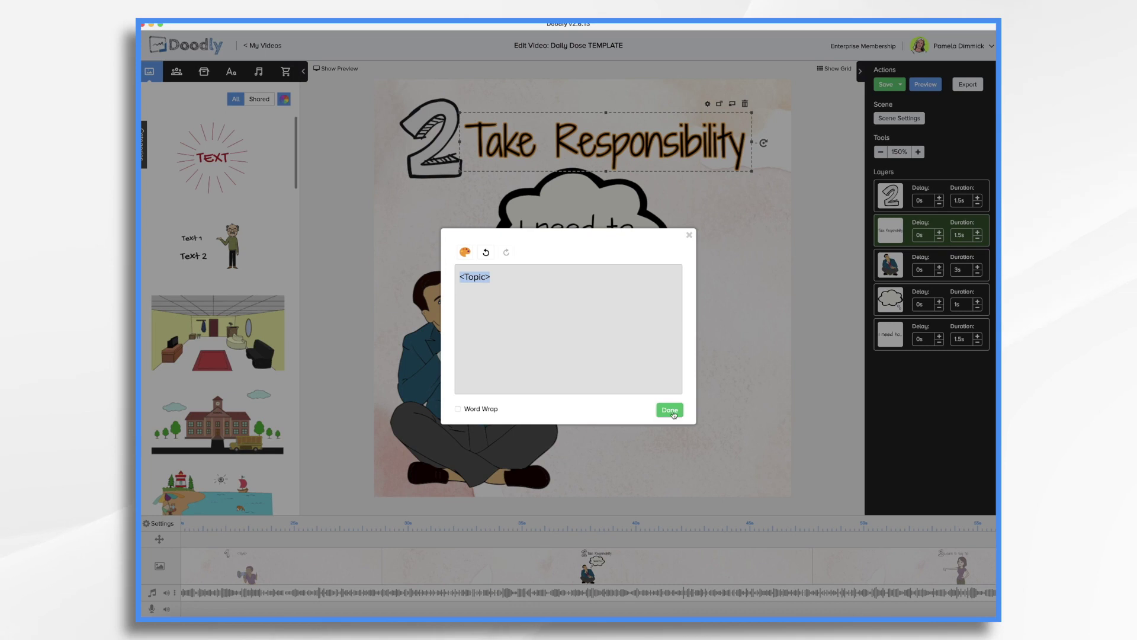
left_click(670, 411)
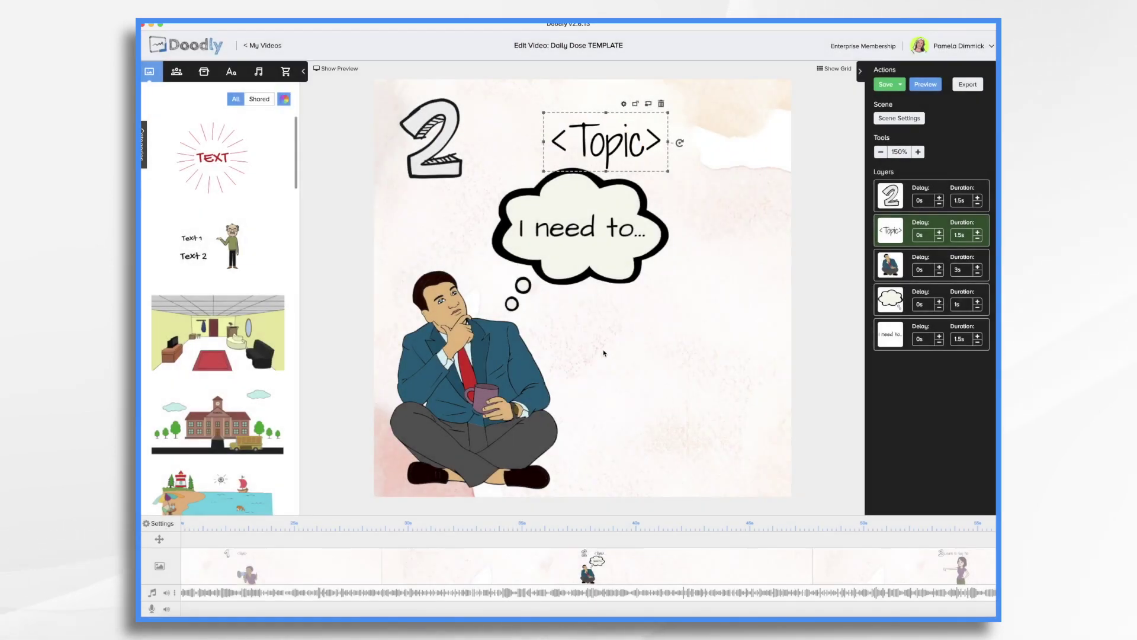
- Remove the seated man, thought cloud and 'I need to...' text from scene 2
left_click(905, 268)
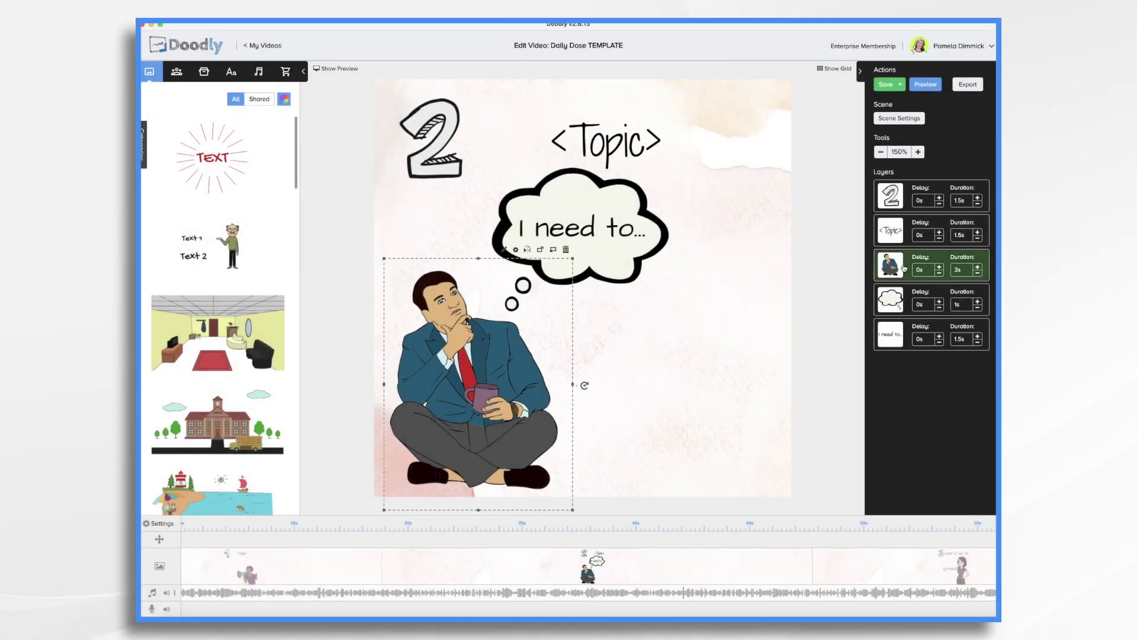
left_click(897, 299)
left_click(901, 342)
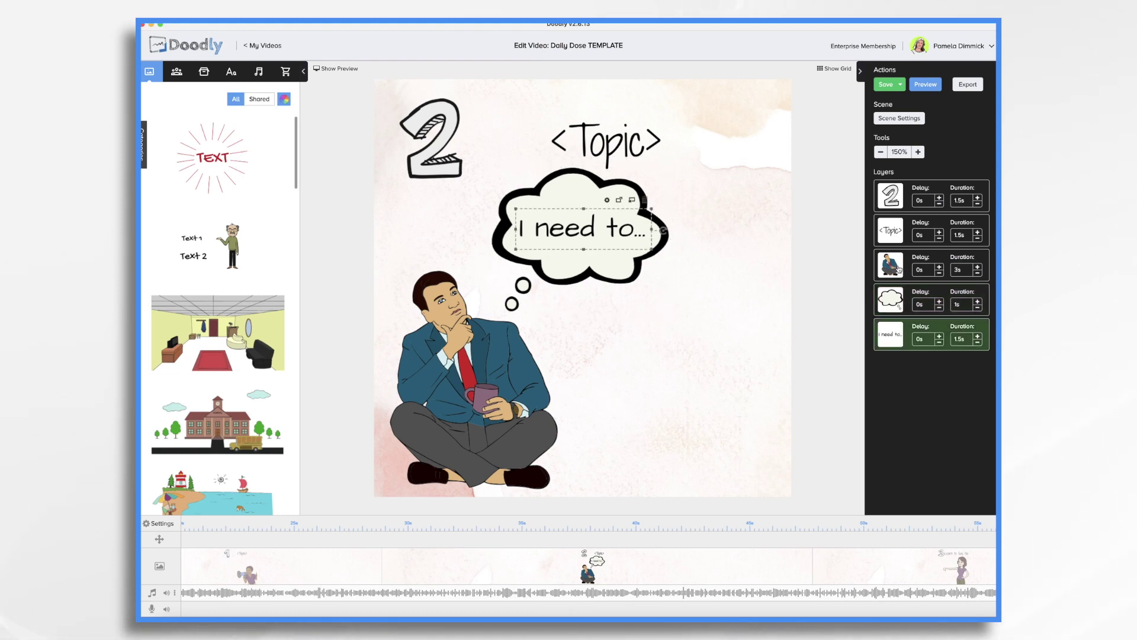
left_click(899, 268, "shift")
left_click(898, 302, "shift")
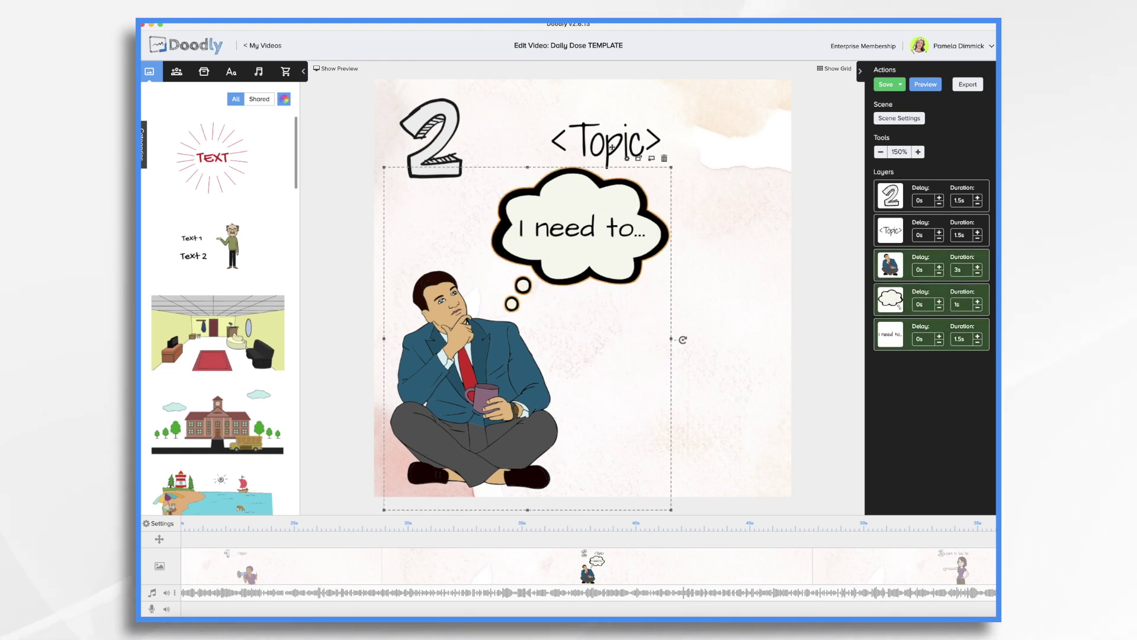
key("Delete")
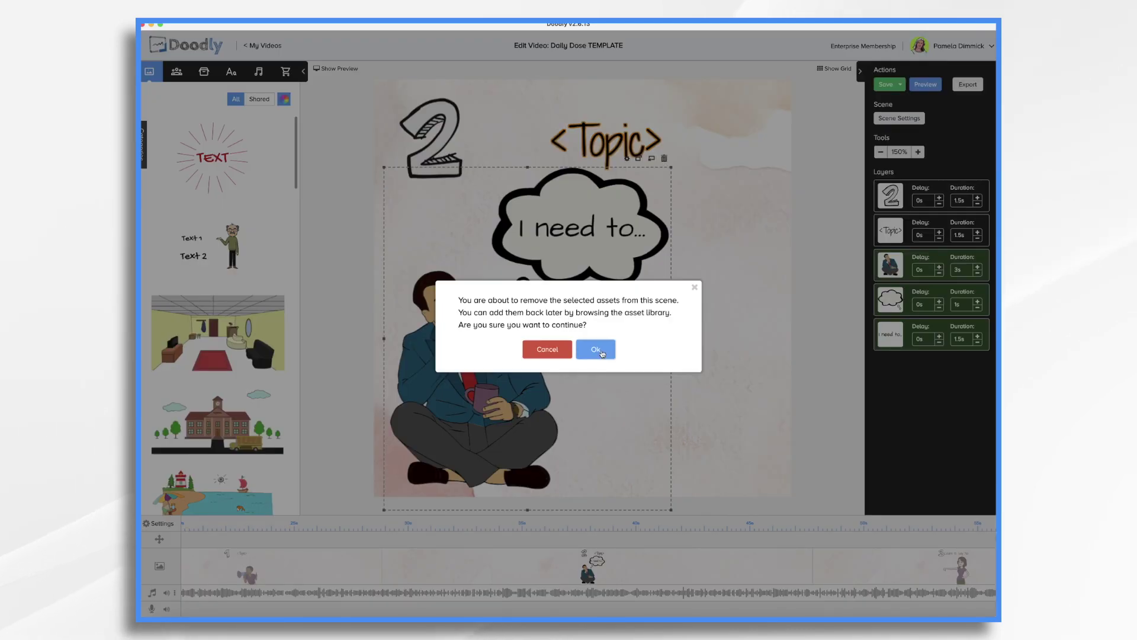
left_click(602, 353)
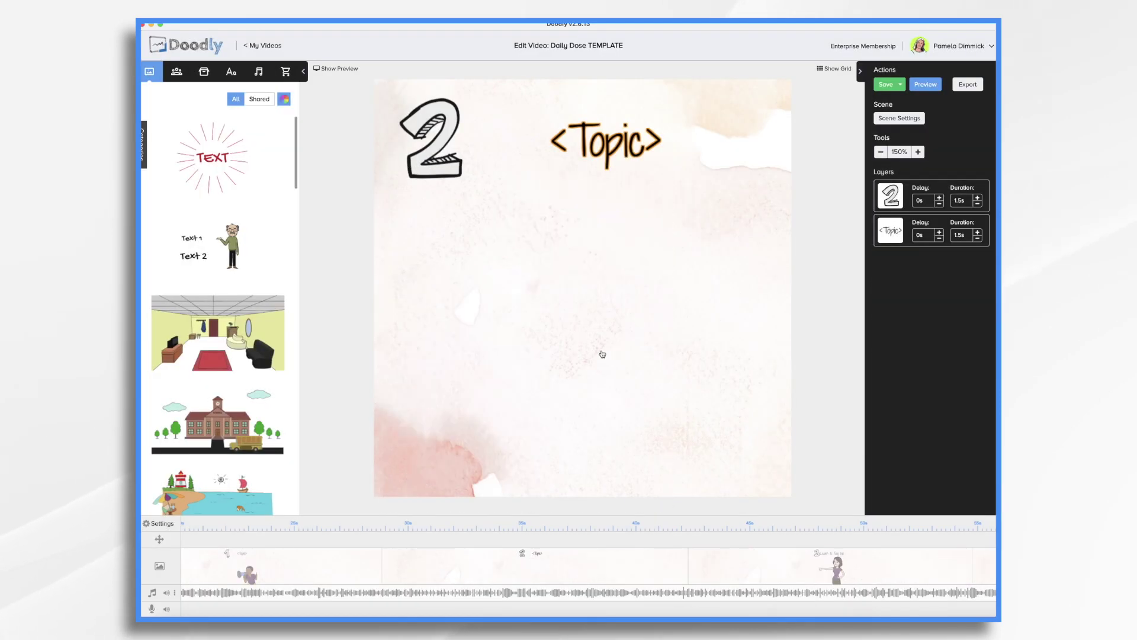
- Reset Learn to Say No to a <Topic> title and remove the woman character
left_click(758, 567)
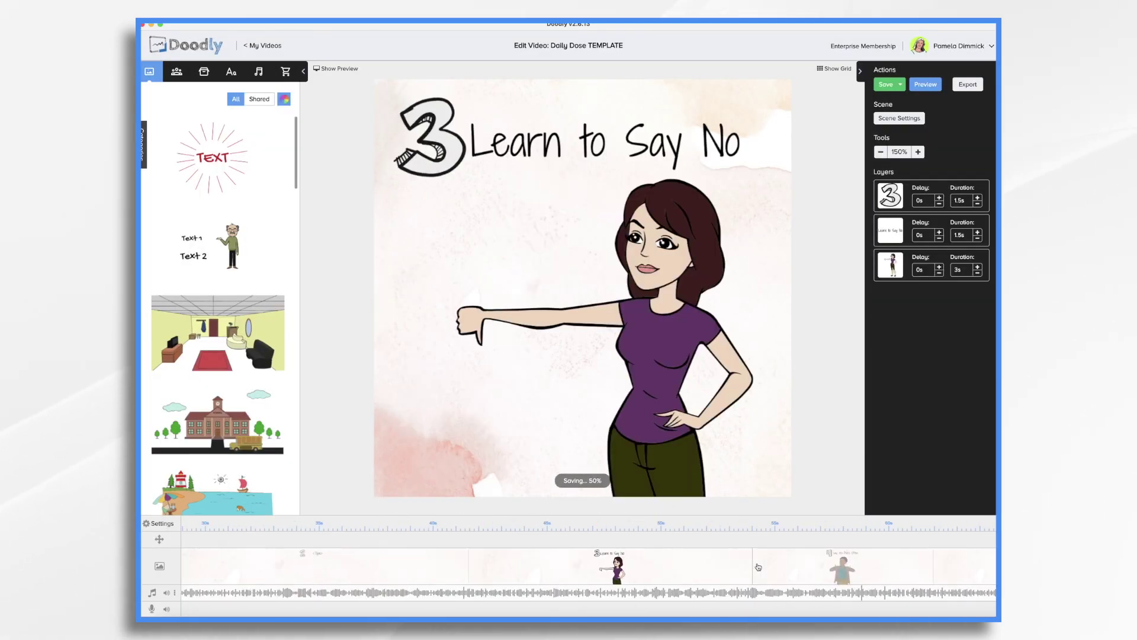
left_click(686, 153)
double_click(684, 152)
left_click(671, 409)
type("<Topic>")
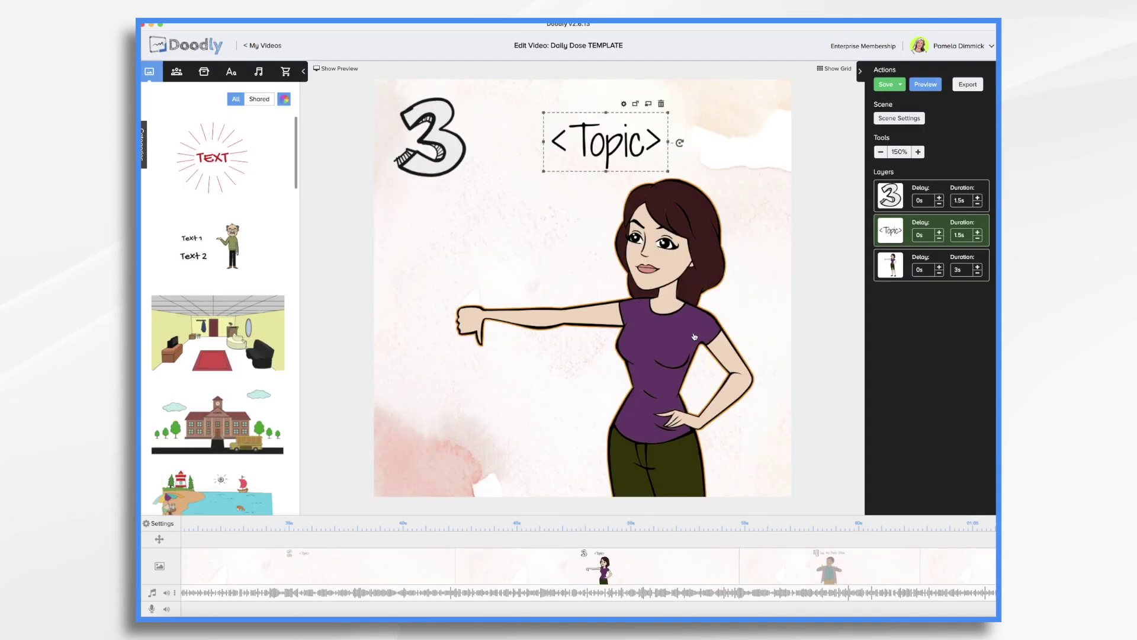
left_click(694, 333)
left_click(762, 144)
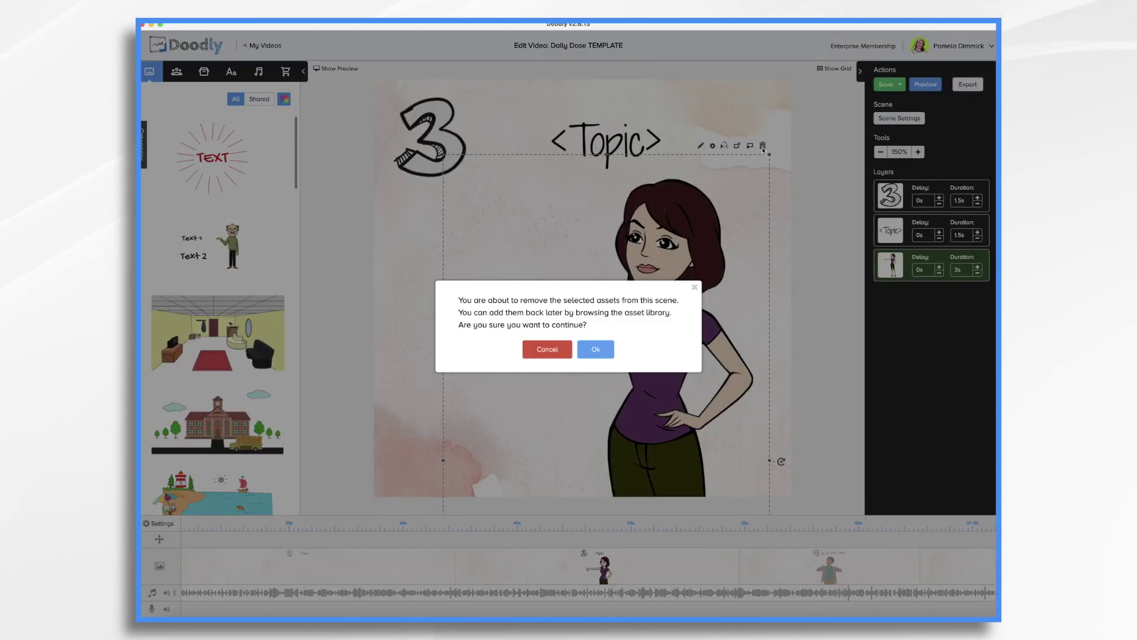
left_click(607, 352)
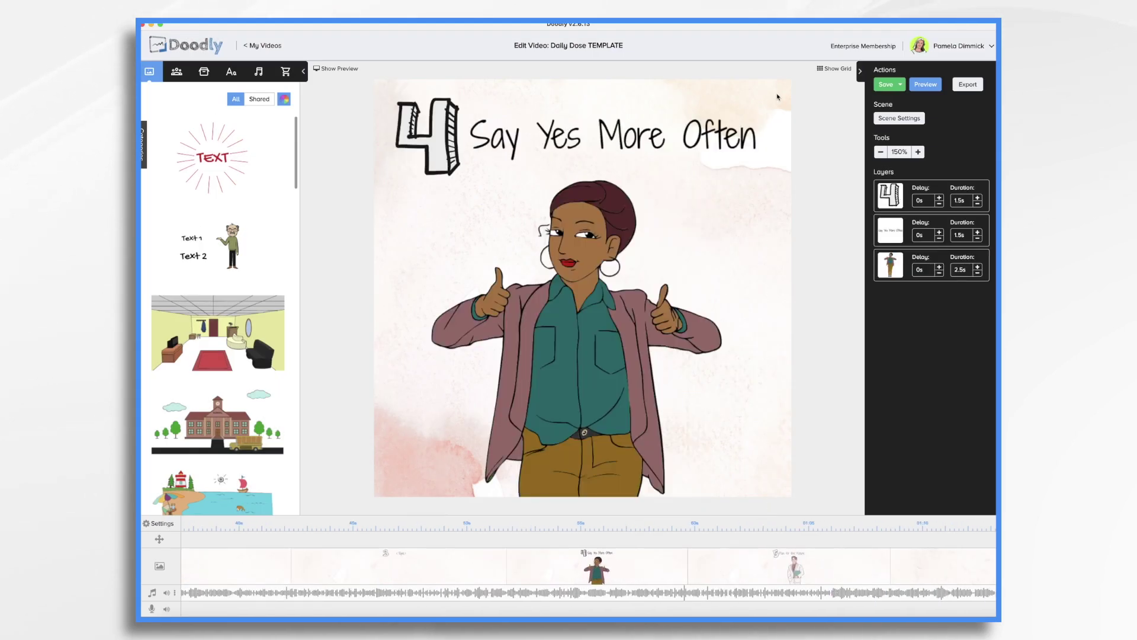
- Reset Say Yes More Often to a <Topic> title and select its thumbs-up woman for removal
left_click(614, 135)
double_click(613, 136)
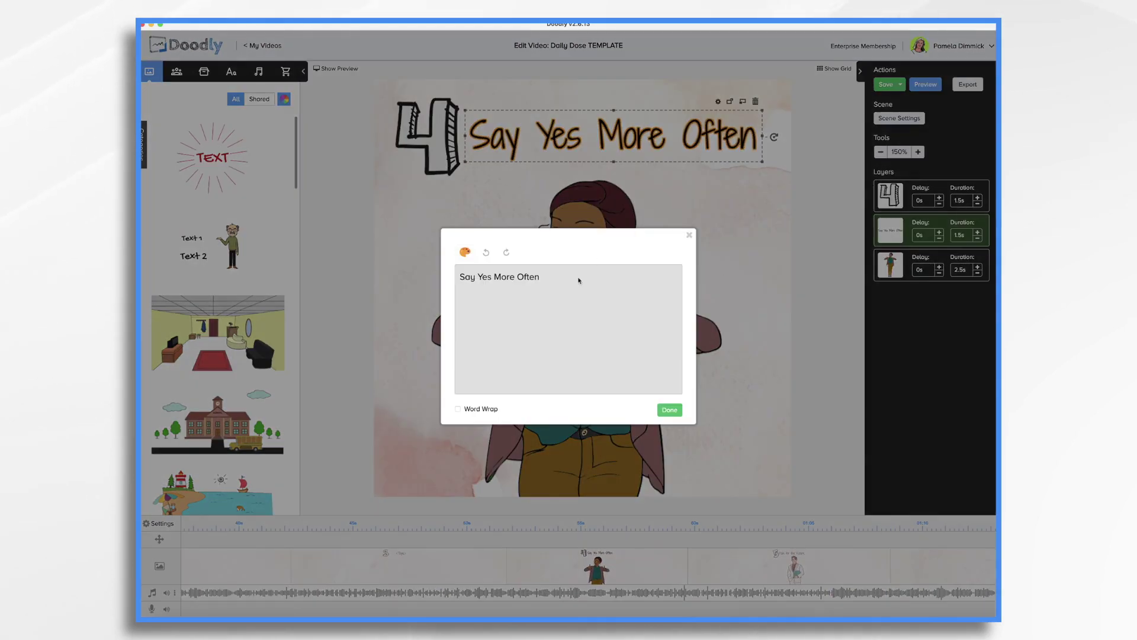
key("ctrl+a")
type("<Topic>")
left_click(670, 410)
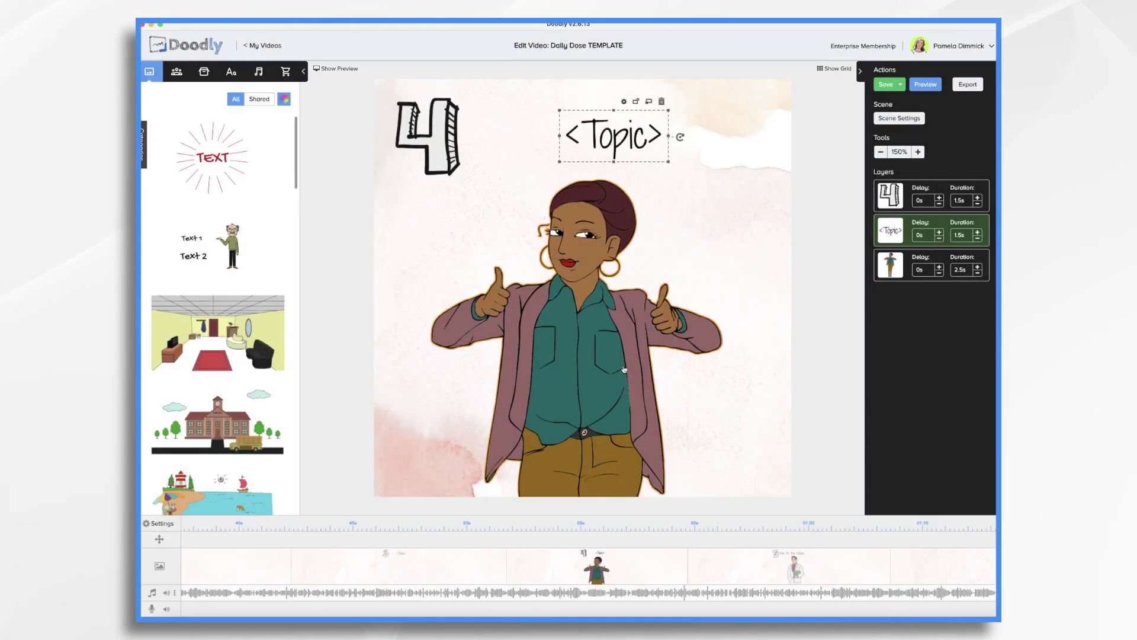
left_click(623, 367)
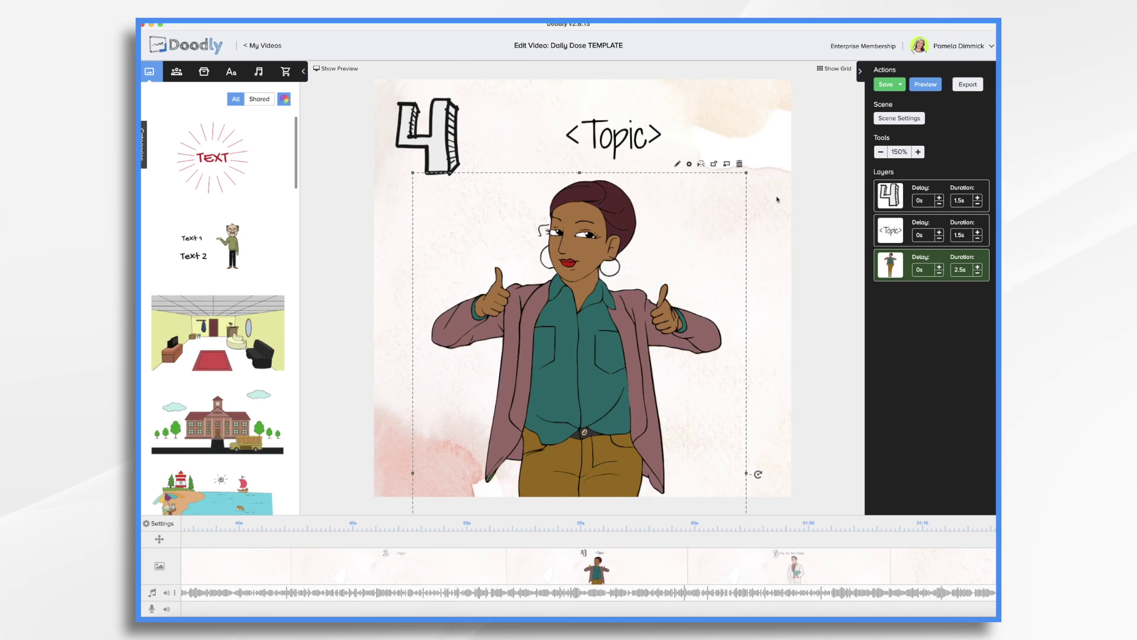
- Reset Plan for the Future to <Topic>, remove the man and Life Planner, and move to Let's Connect
double_click(600, 151)
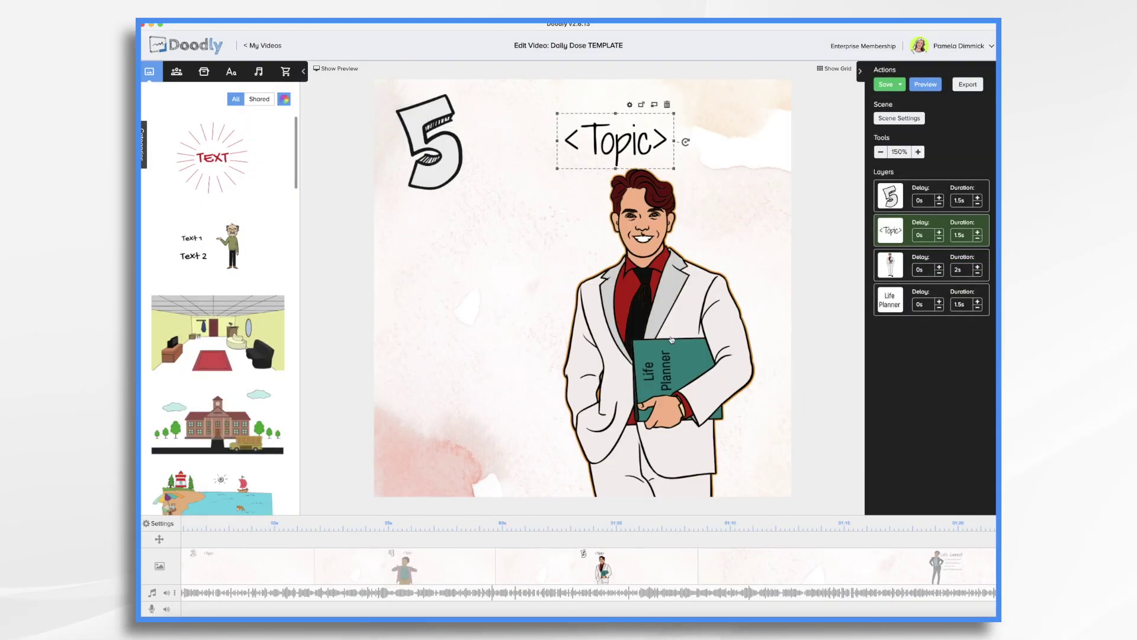
left_click(678, 263)
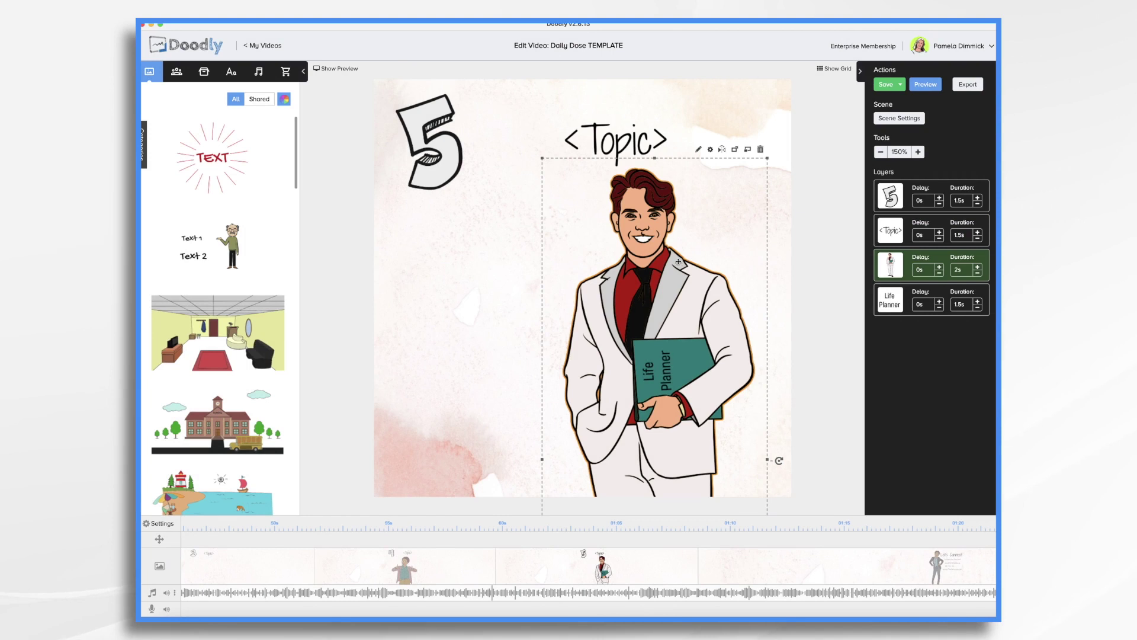
left_click(664, 373, "shift")
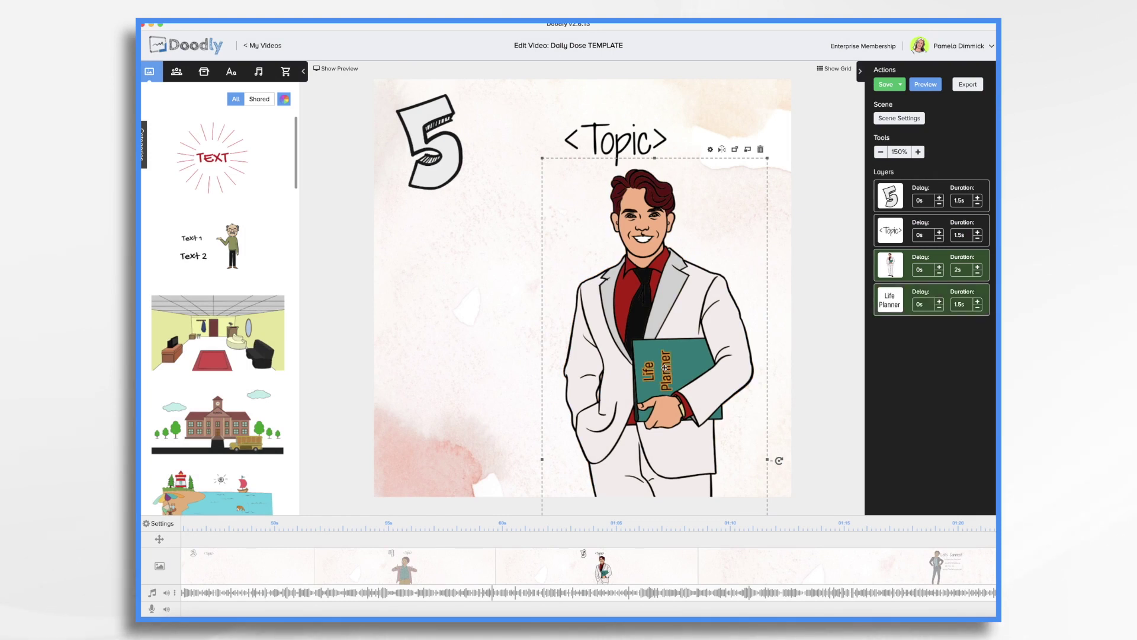
left_click(760, 150)
left_click(594, 349)
left_click(752, 570)
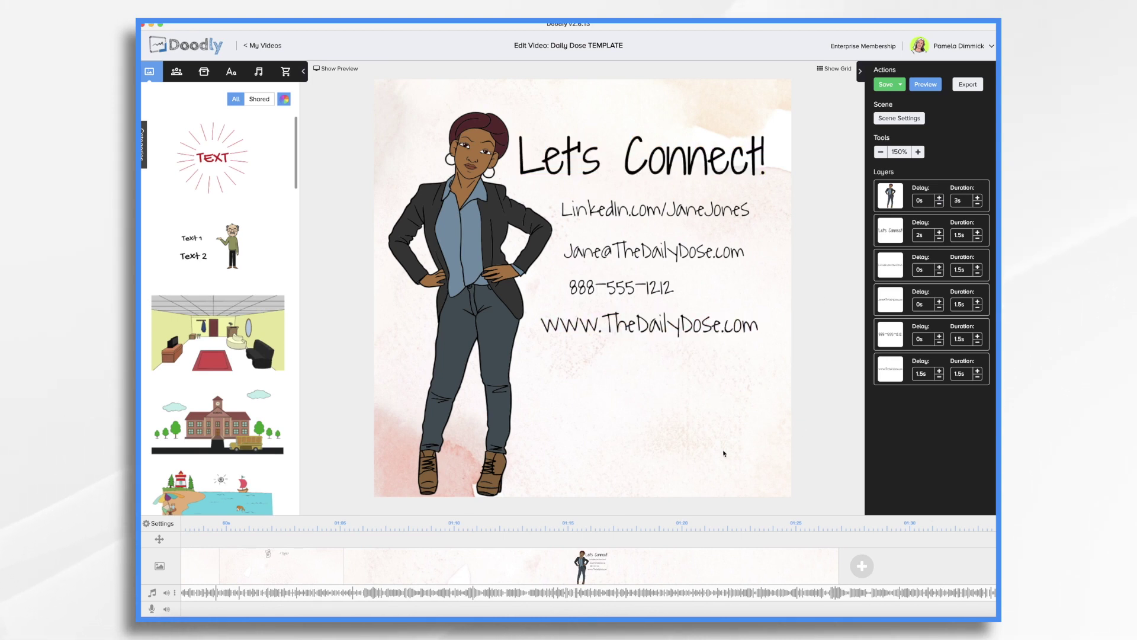
scroll(916, 572, "right", 2)
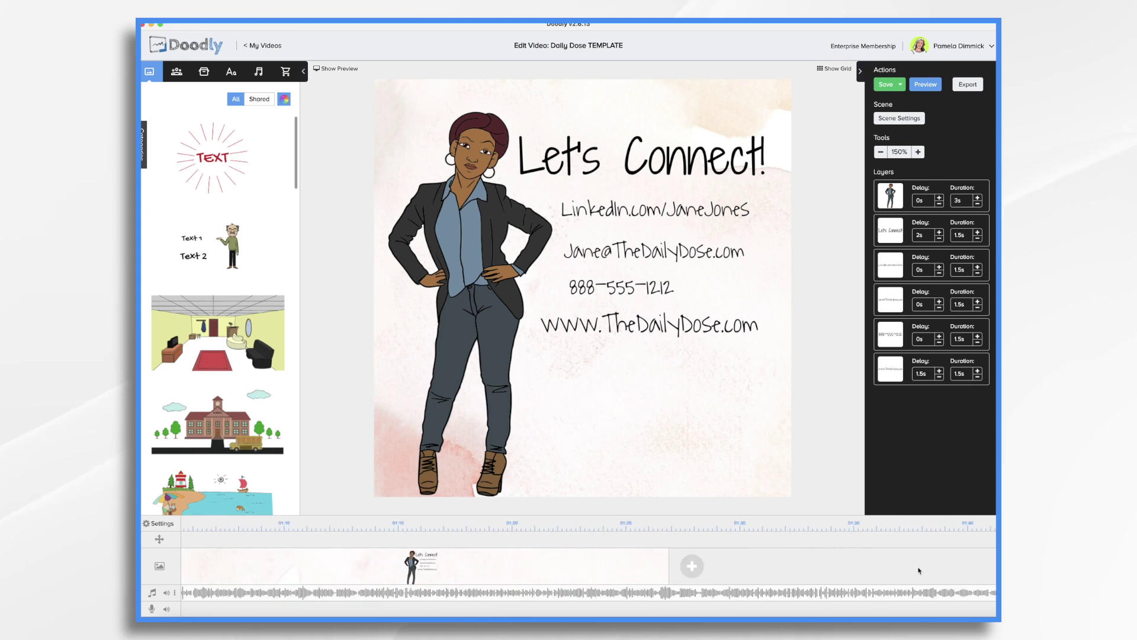
scroll(916, 572, "right", 3)
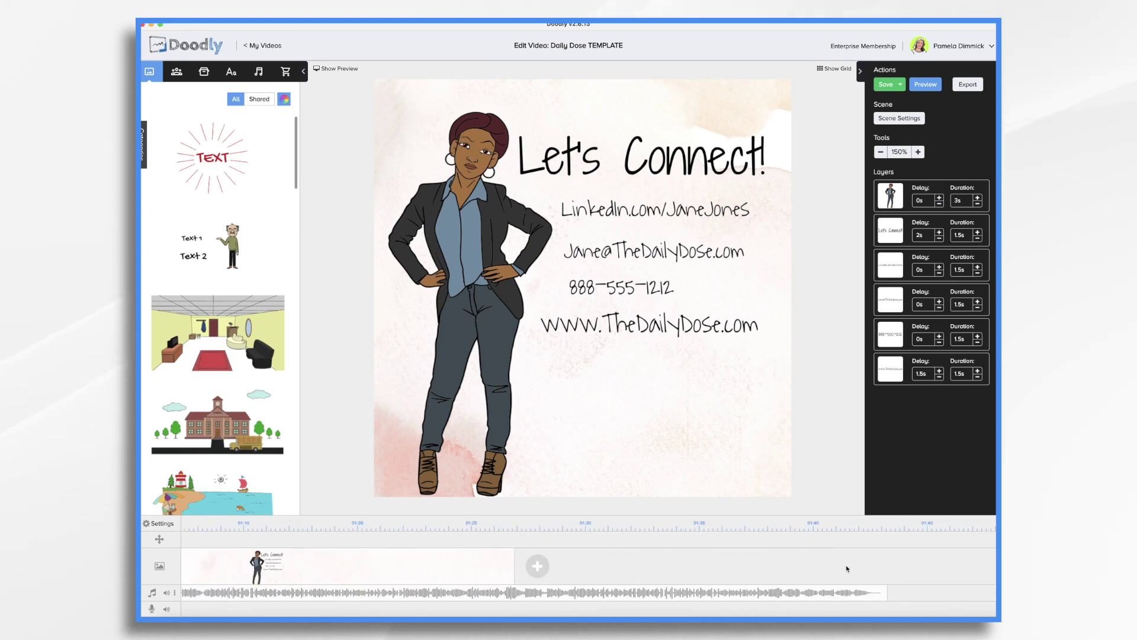
scroll(671, 567, "left", 2)
scroll(671, 567, "left", 3)
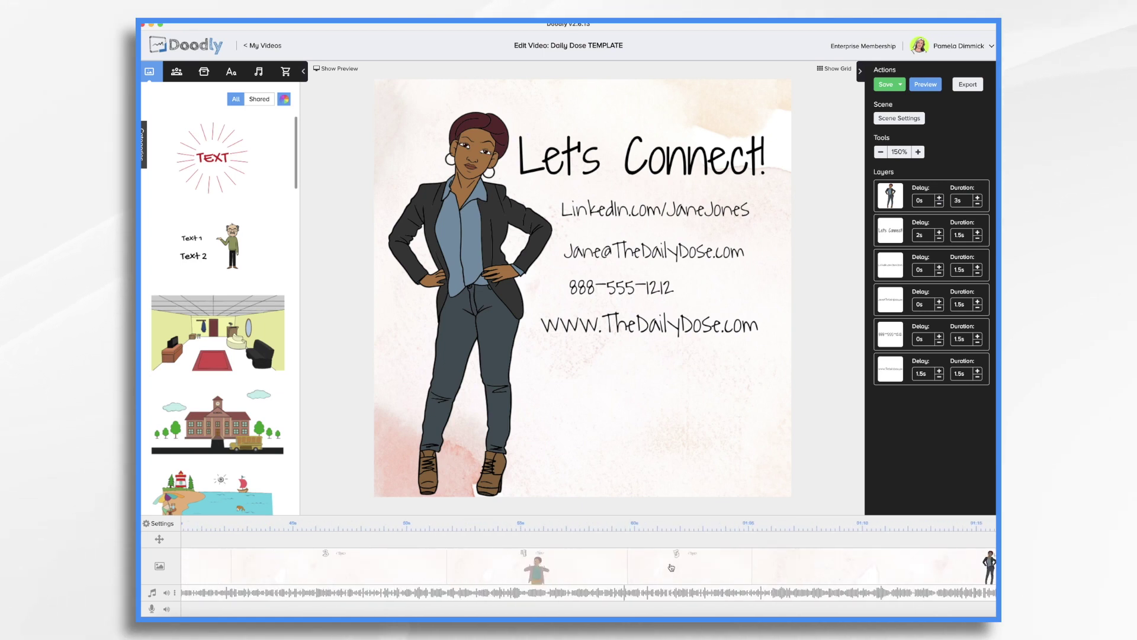
scroll(671, 567, "left", 2)
scroll(671, 567, "left", 1)
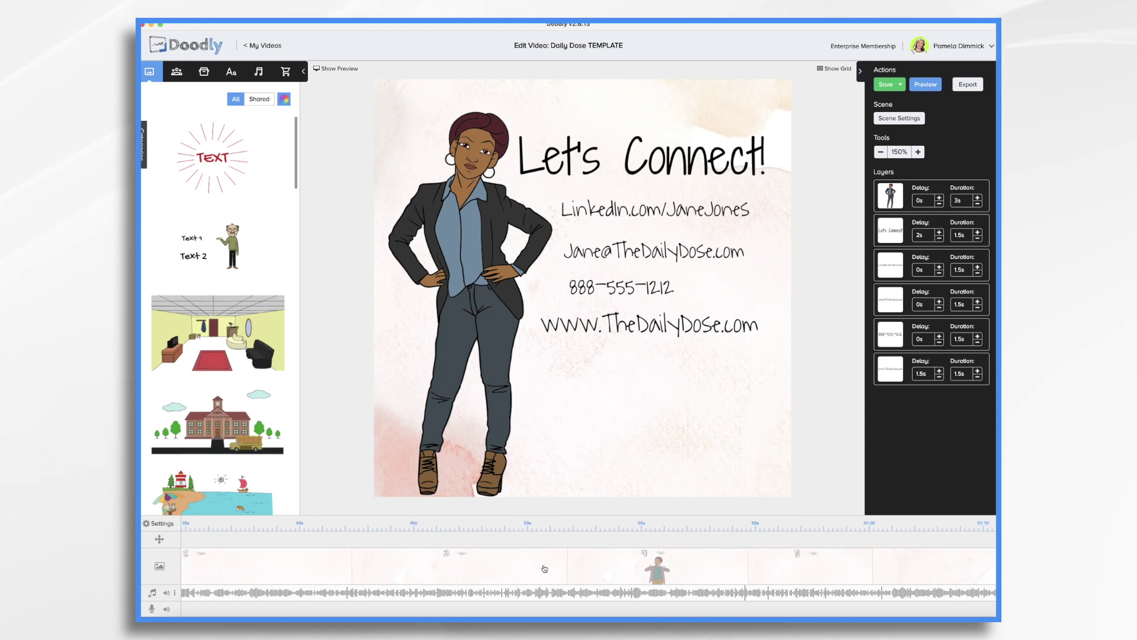
scroll(445, 567, "left", 2)
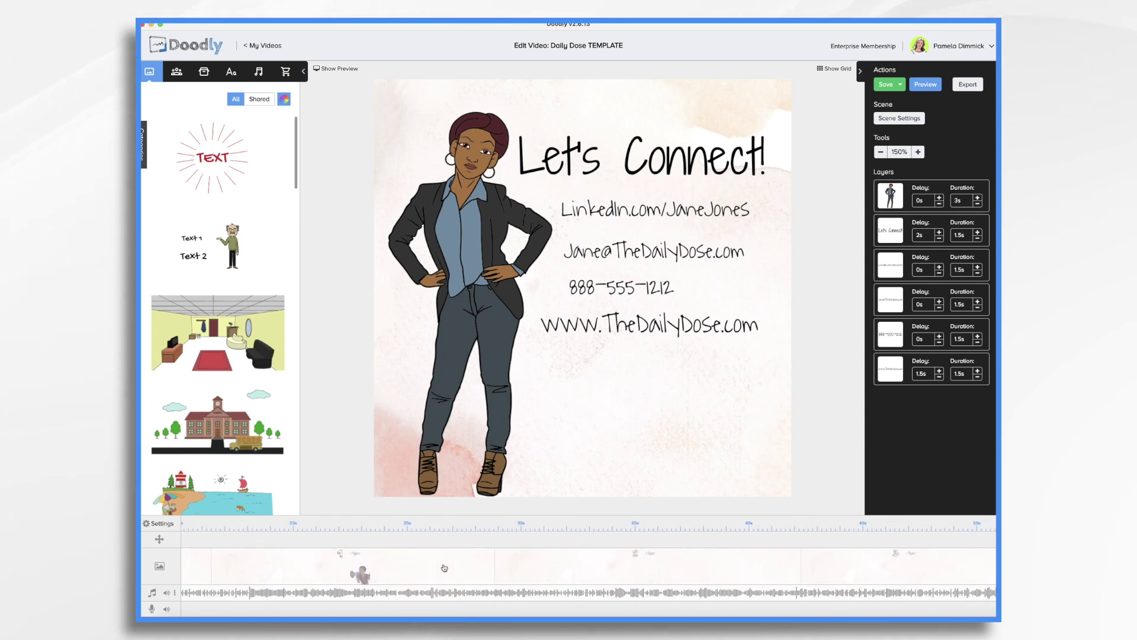
scroll(444, 567, "left", 2)
scroll(444, 567, "left", 2)
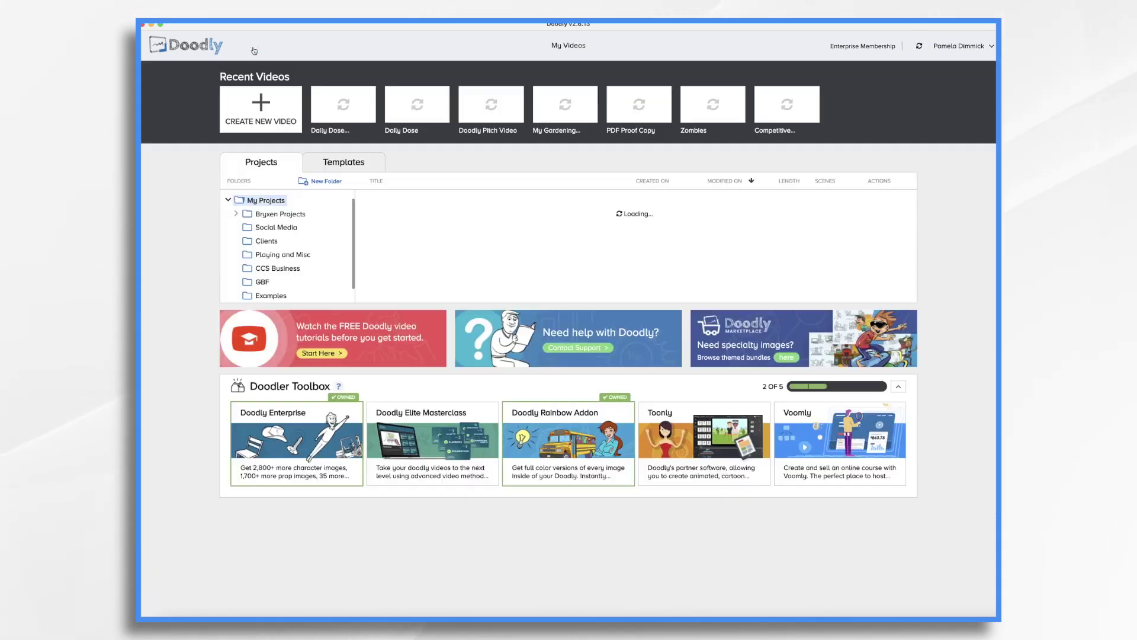
- Return from the saved Daily Dose TEMPLATE editor to the My Videos list
left_click(256, 46)
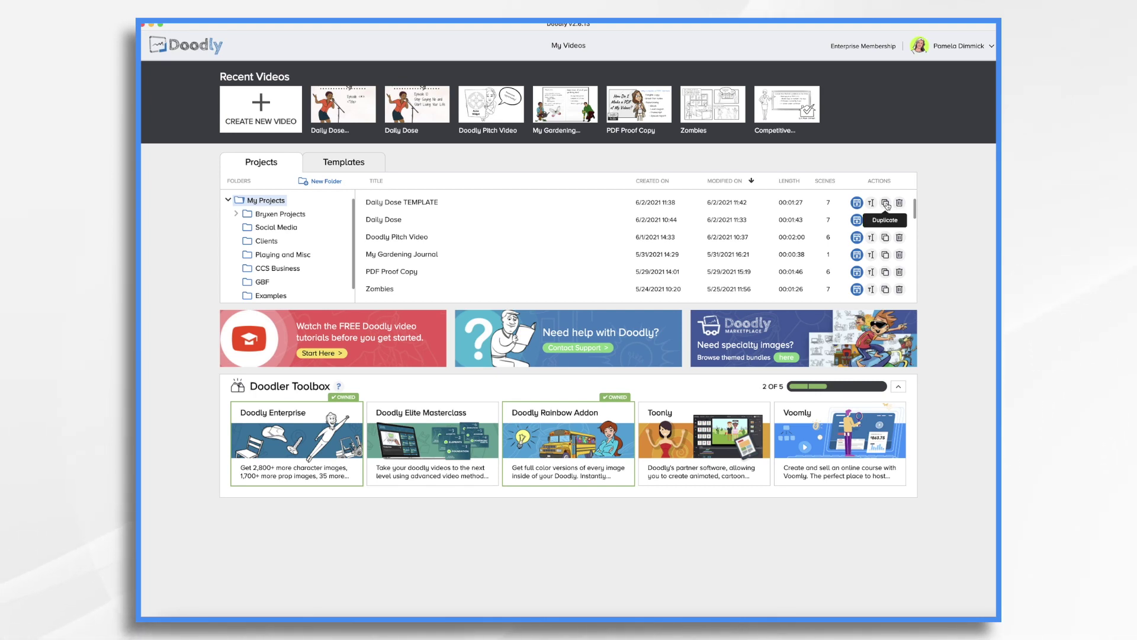
- Duplicate Daily Dose TEMPLATE and open the 'Daily Dose TEMPLATE (copy)' in the editor
left_click(886, 204)
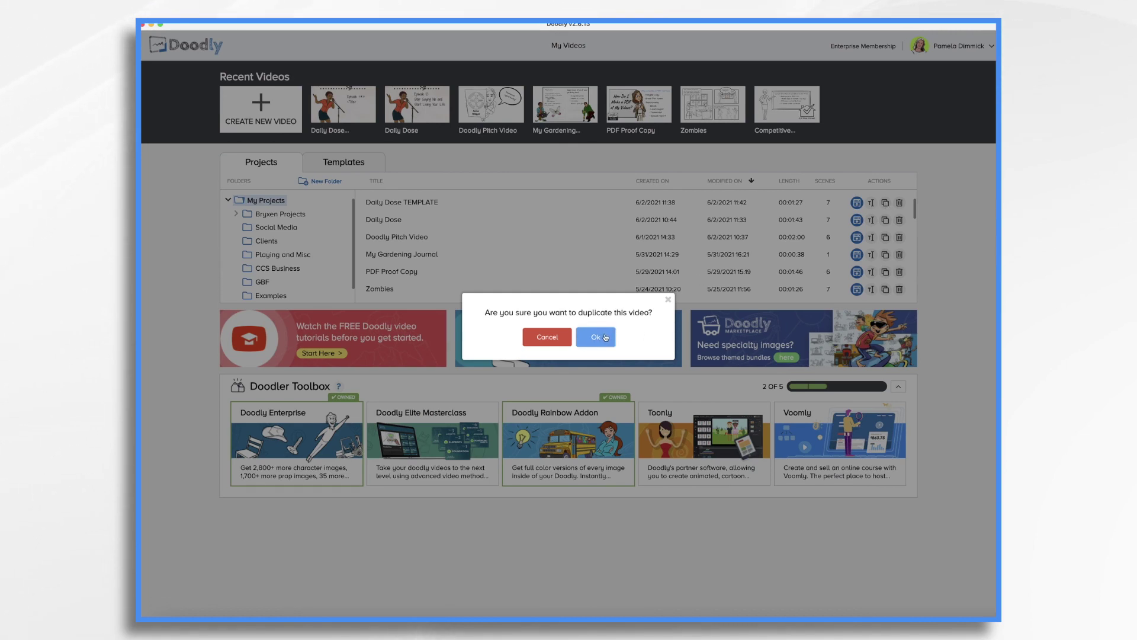
left_click(605, 337)
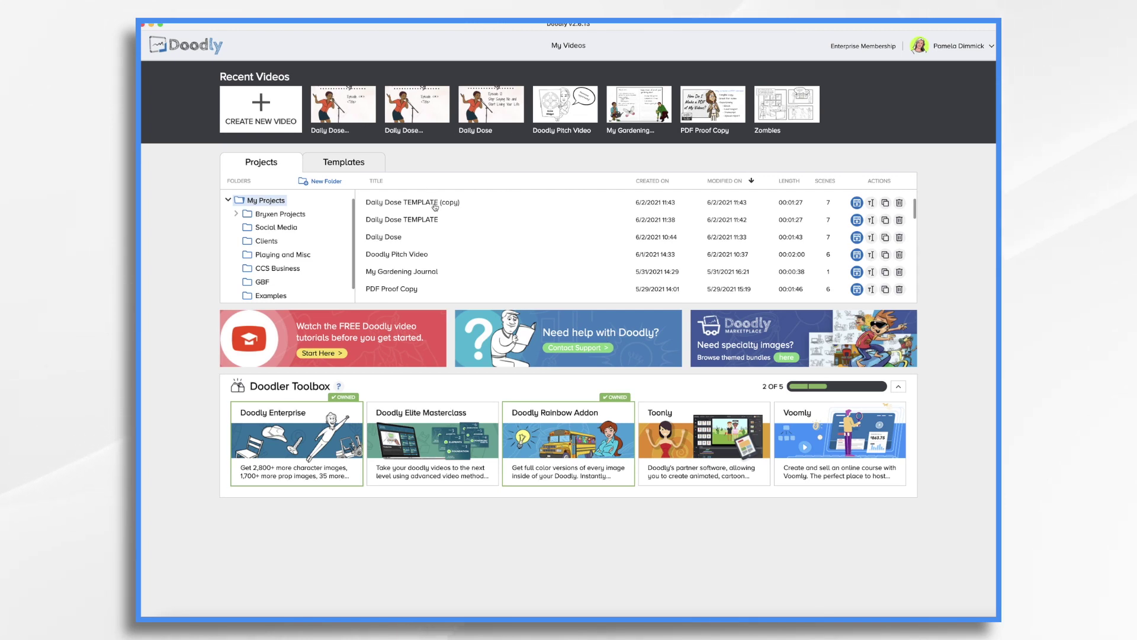
left_click(435, 207)
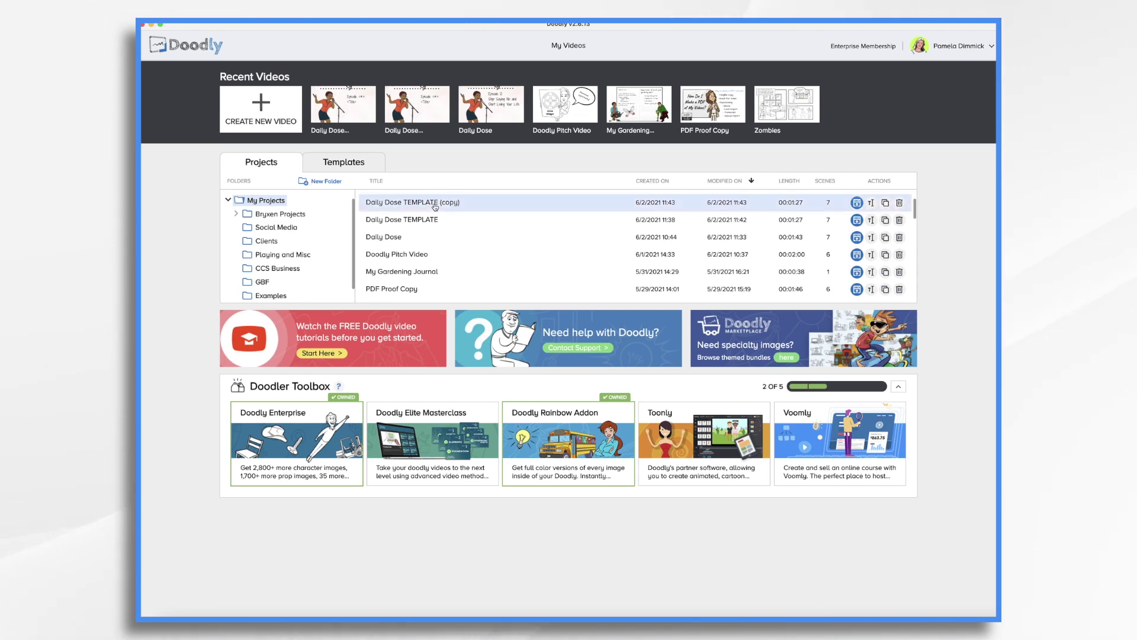
double_click(435, 207)
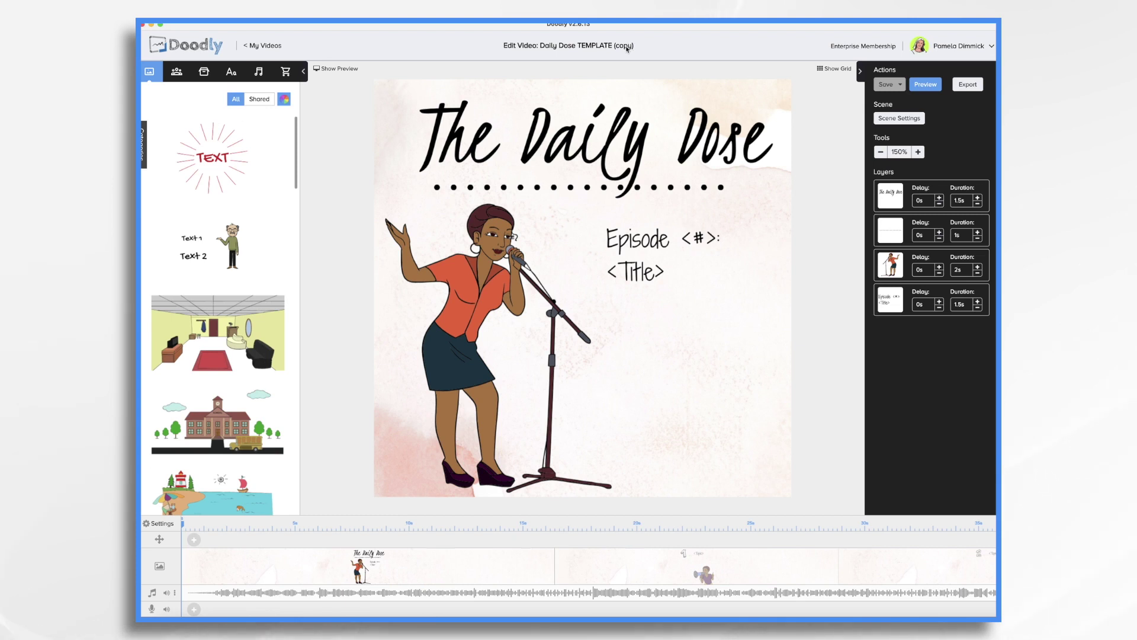
- Rename the video Daily Dose Episode 14 and set the title to 'Episode 14: The Only Thing That Can Hold You Back is You!'
key("BackSpace")
key("BackSpace")
key("BackSpace")
key("BackSpace")
key("BackSpace")
key("BackSpace")
key("BackSpace")
key("BackSpace")
key("BackSpace")
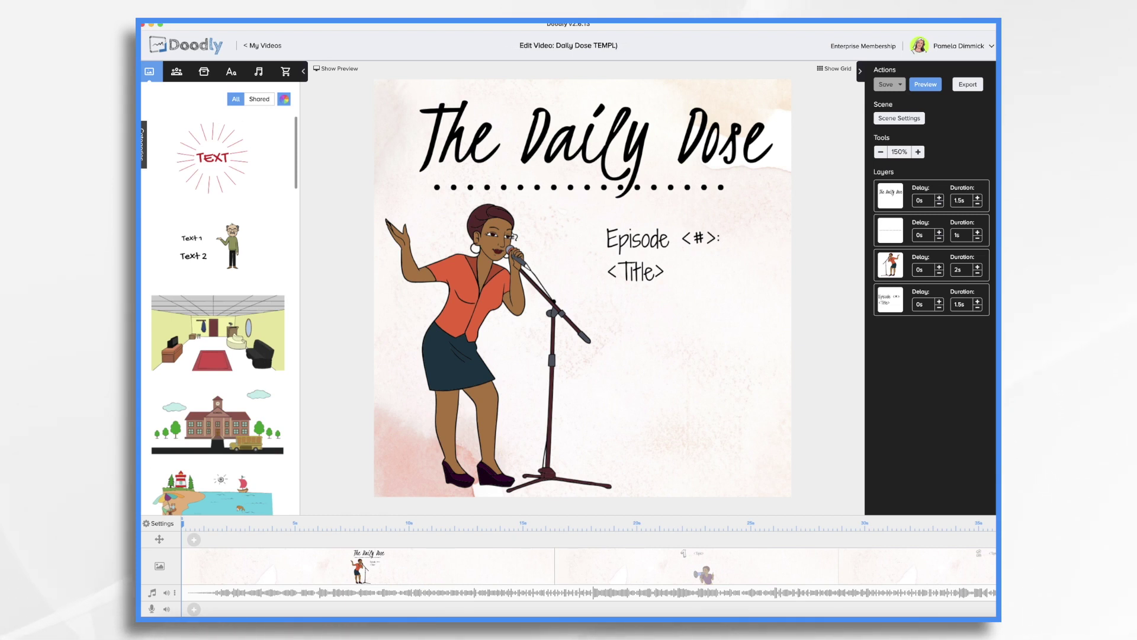
key("BackSpace")
key("BackSpace")
key("BackSpace")
key("BackSpace")
key("BackSpace")
type("E")
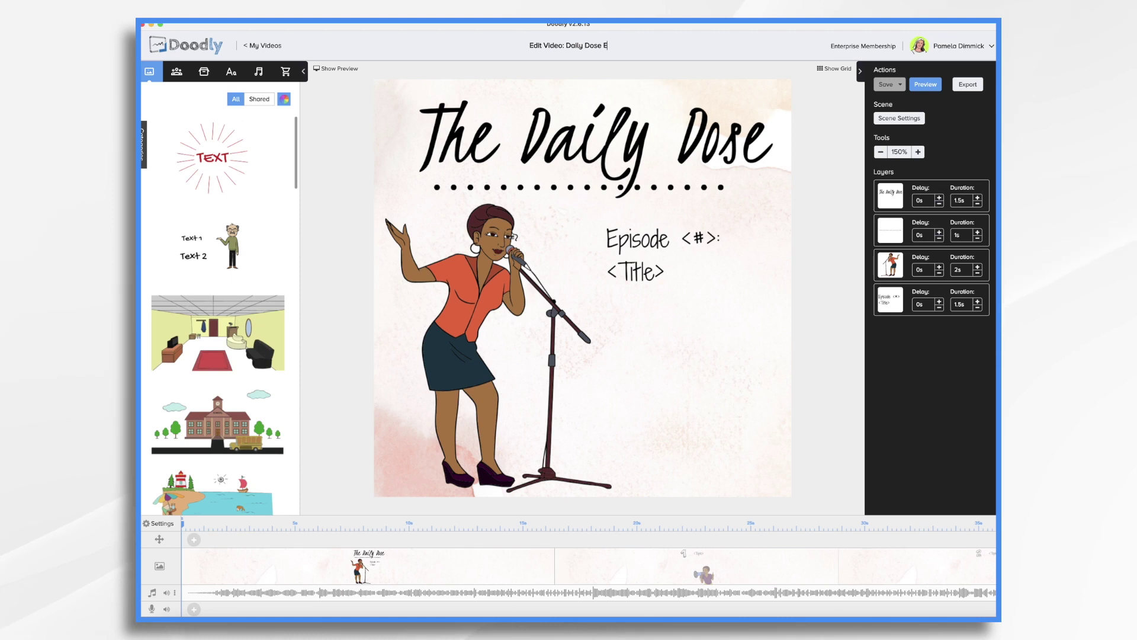
type("pisode 14")
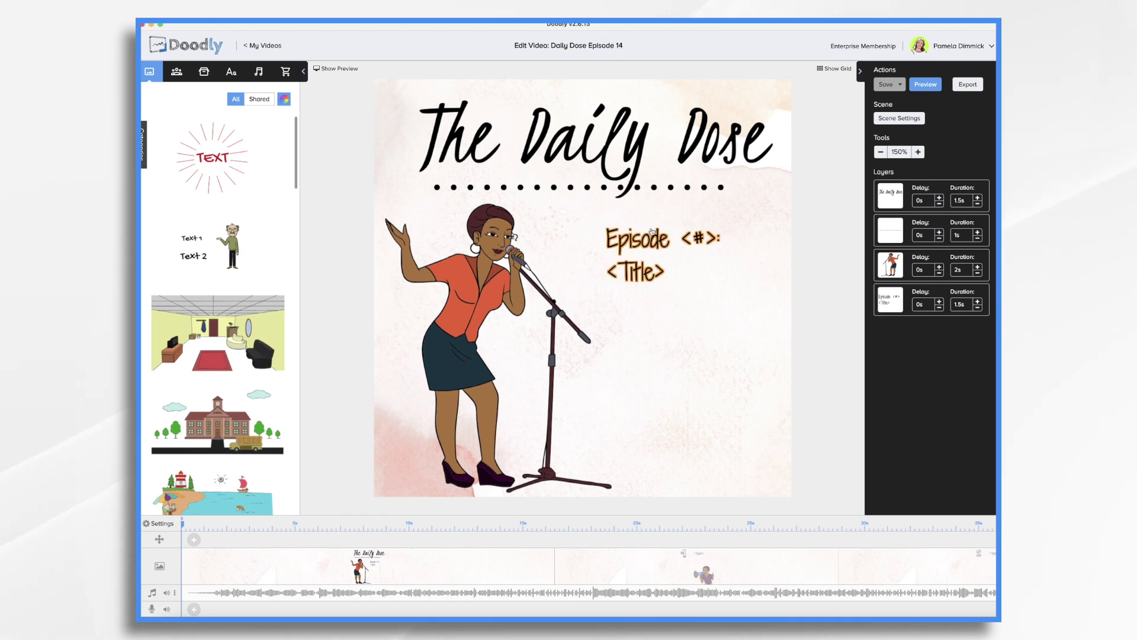
left_click(652, 233)
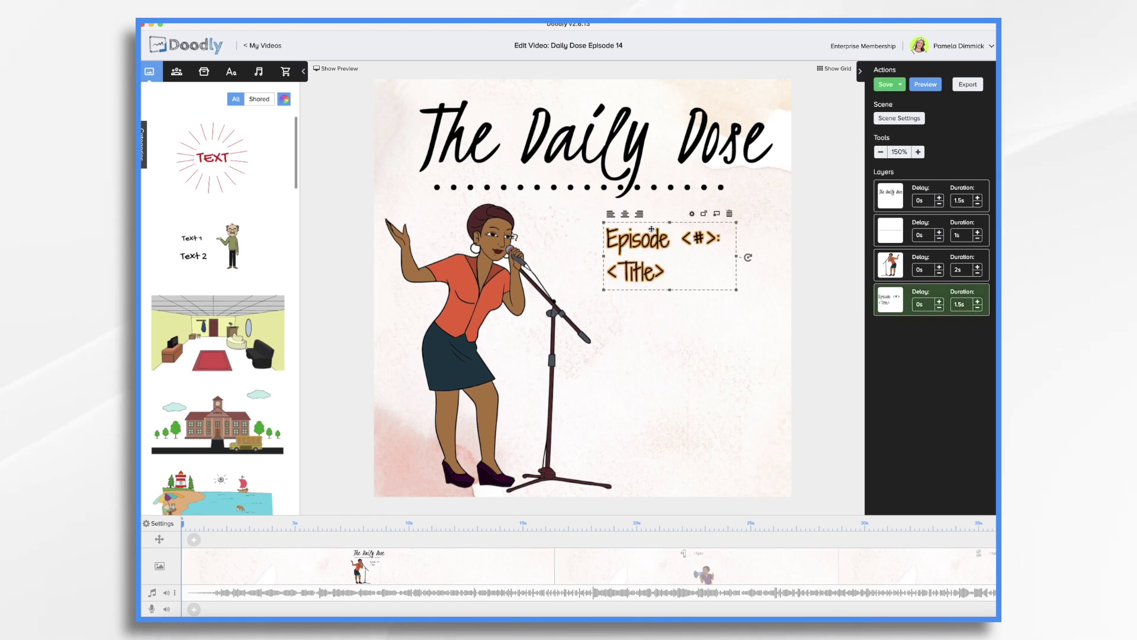
double_click(653, 233)
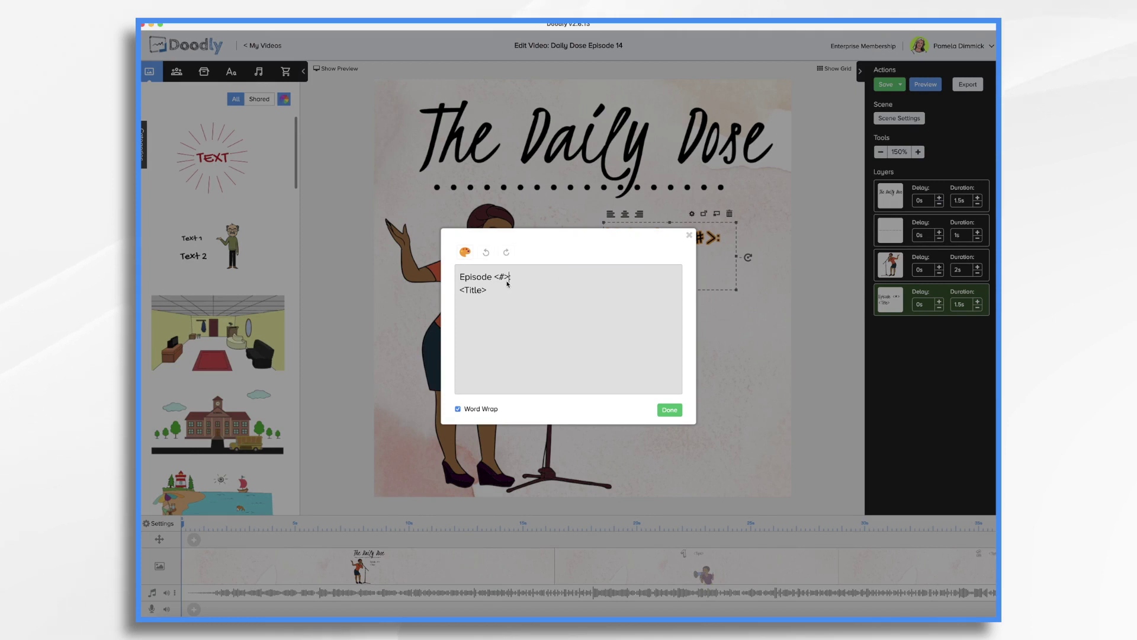
type("14")
left_click(474, 287)
type("The Only Thing that Can")
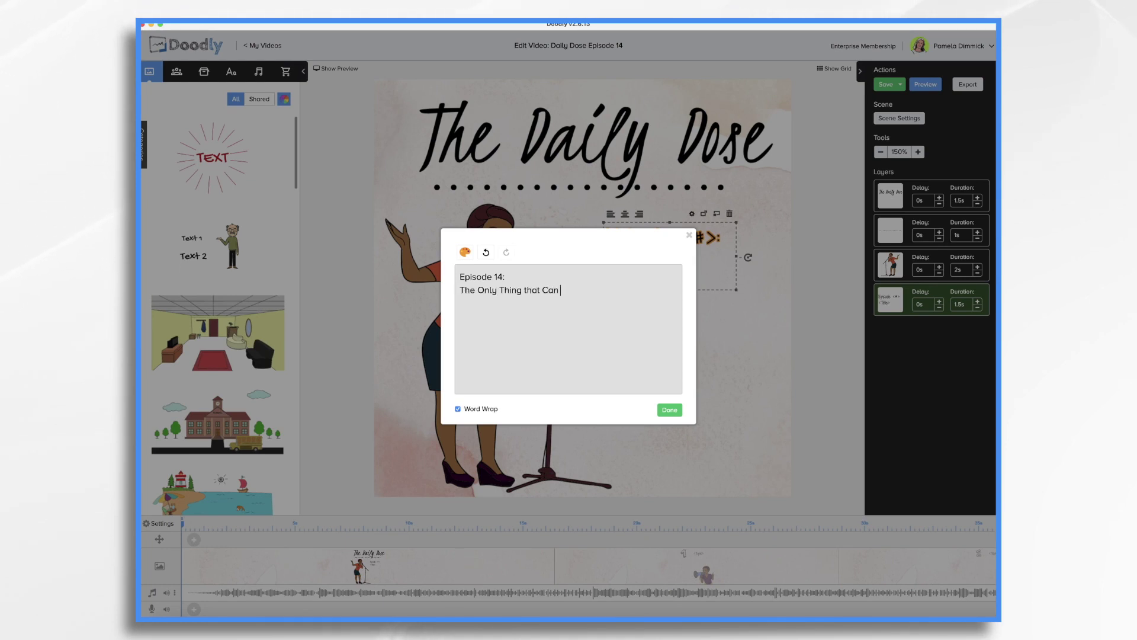
type("Hold You")
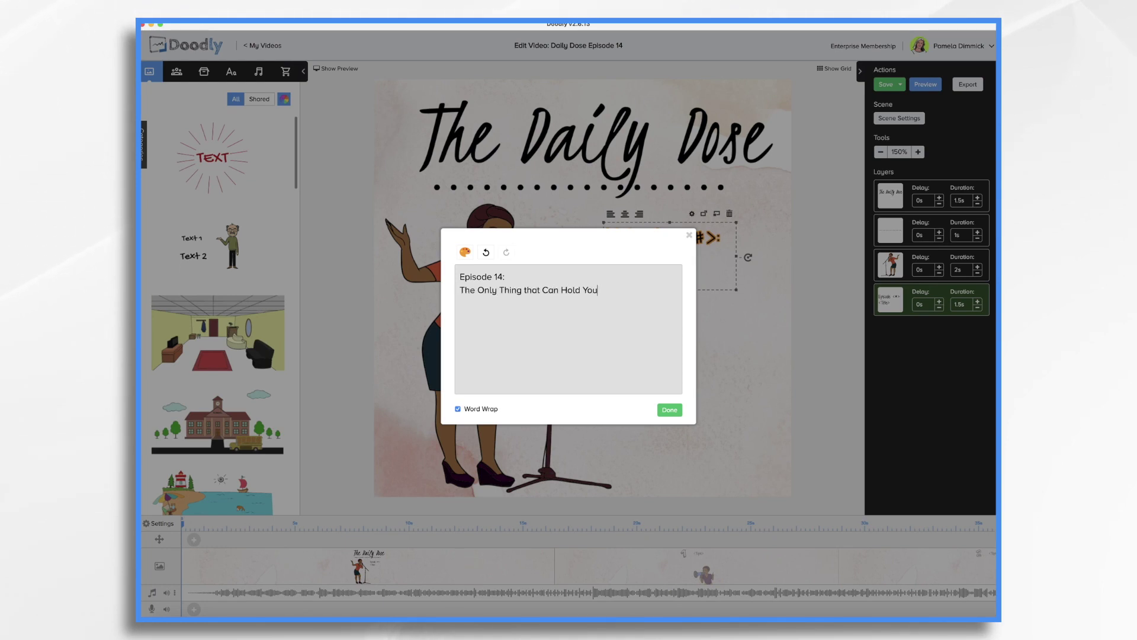
type(" Back is You!")
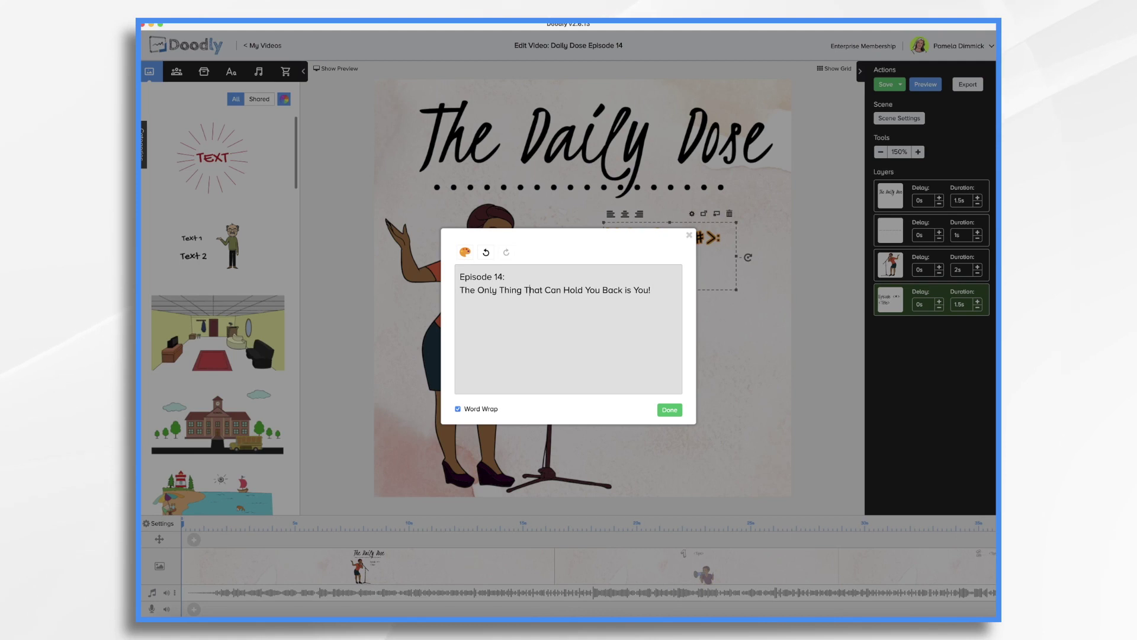
left_click(669, 410)
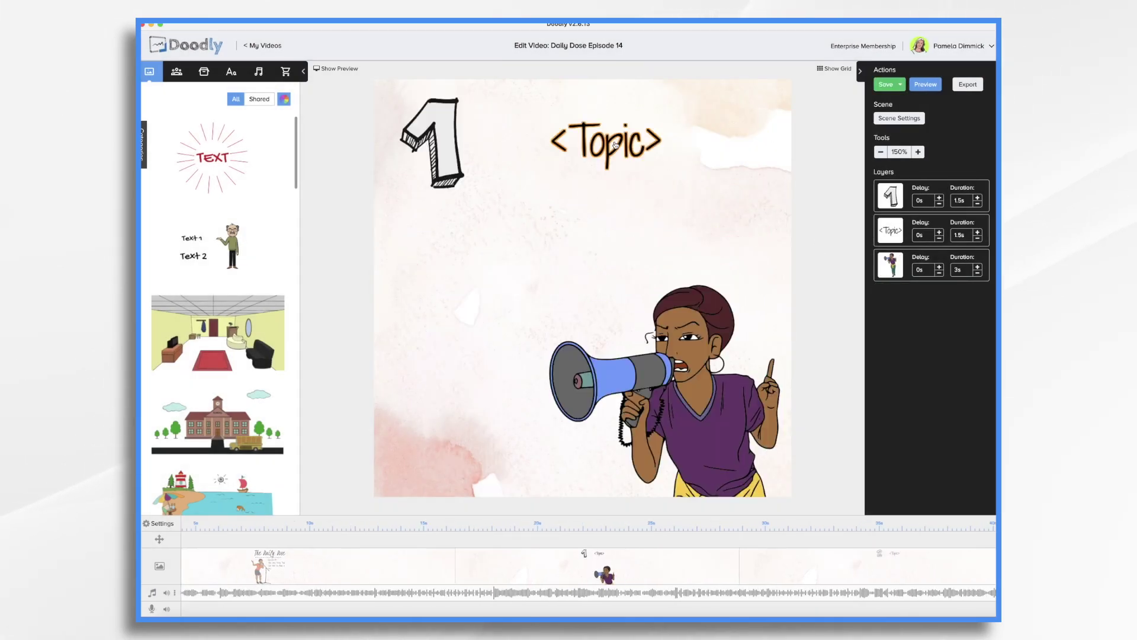
- Set the first topic scene's title to 'Believe in Yourself'
double_click(615, 145)
type("Belie")
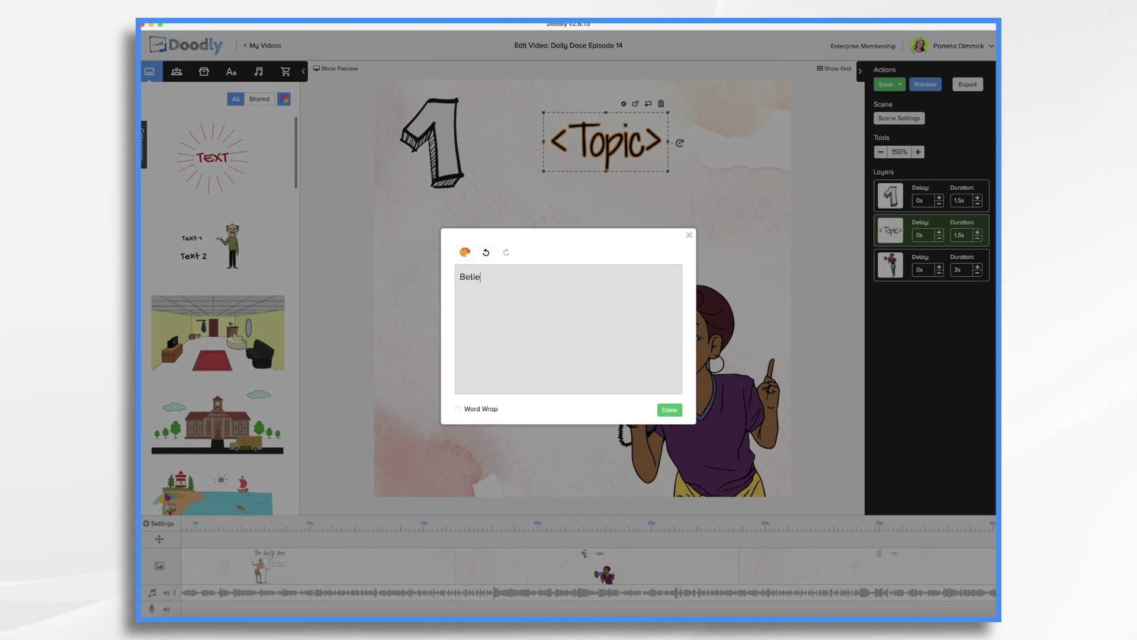
type("ve in Yourself")
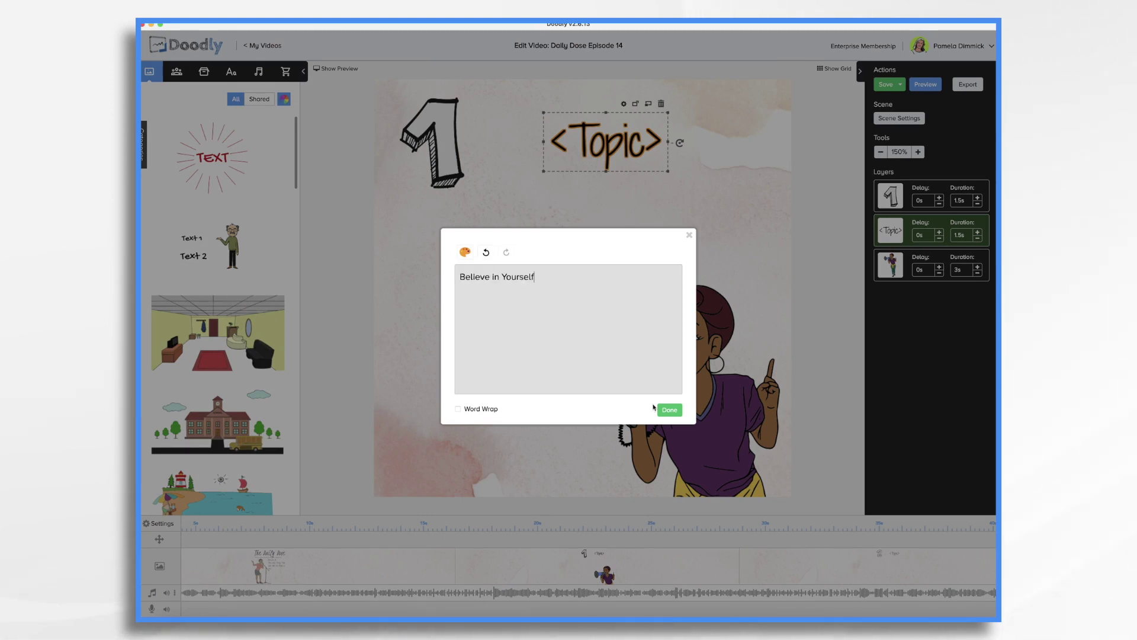
left_click(668, 410)
- Enter the second scene's topic, wrap it onto two lines and position it beside the 2
left_click(807, 569)
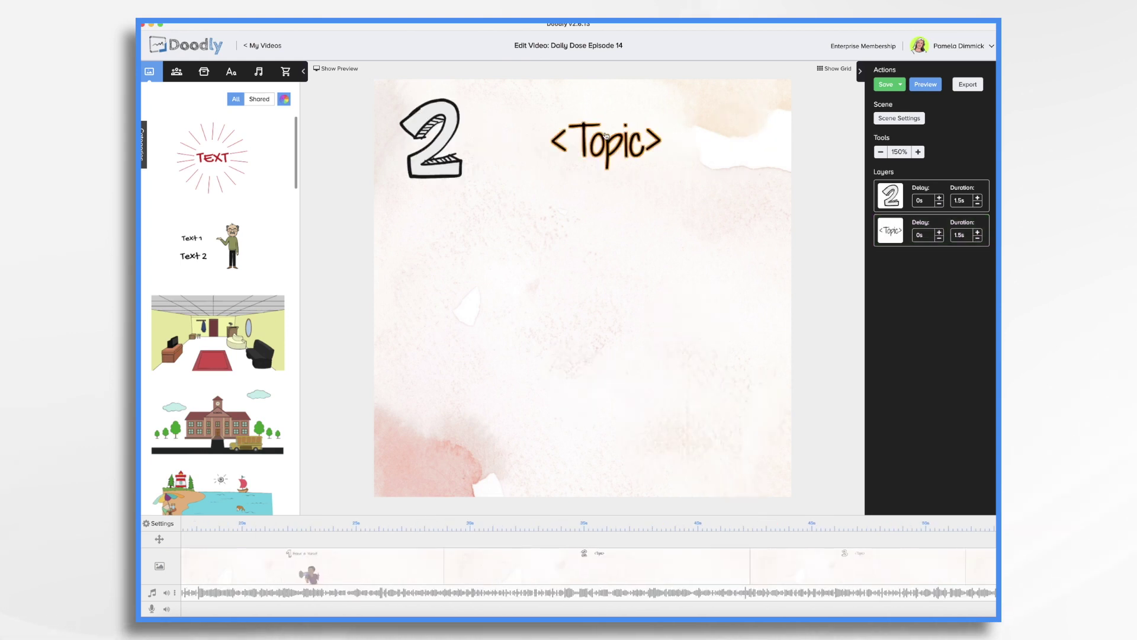
double_click(607, 151)
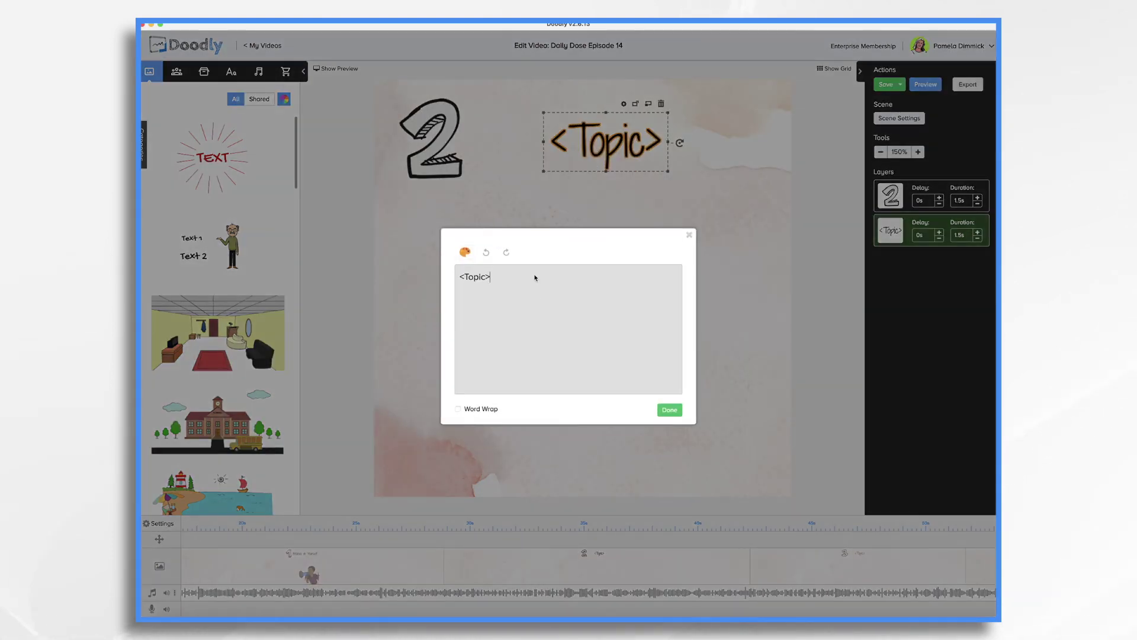
key("ctrl+a")
key("BackSpace")
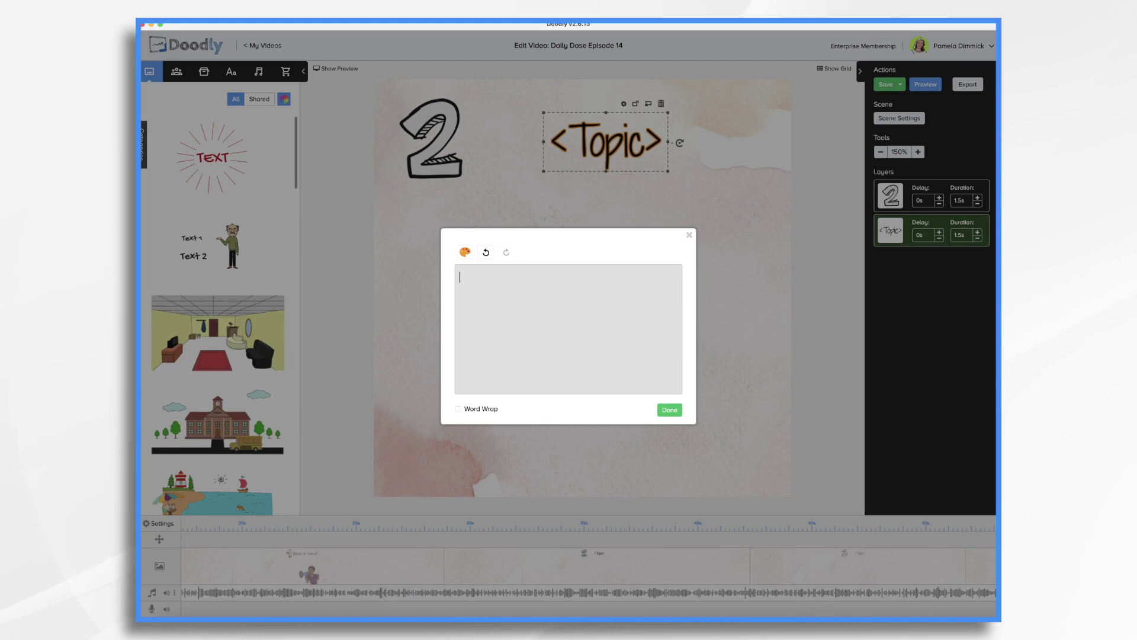
type("Every")
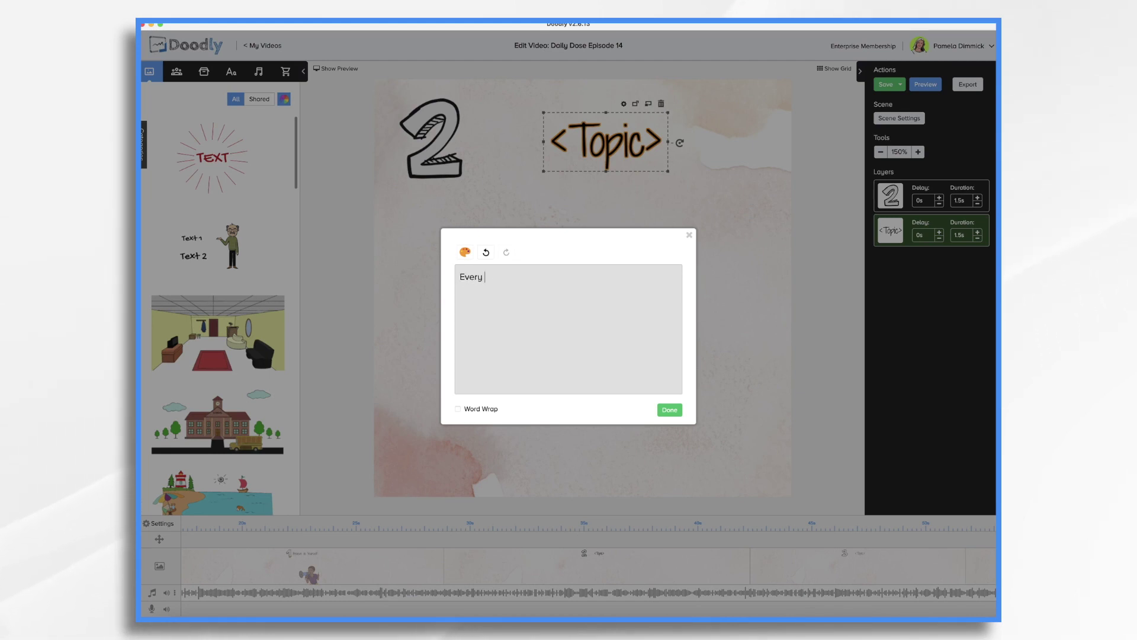
type(" Day is a New")
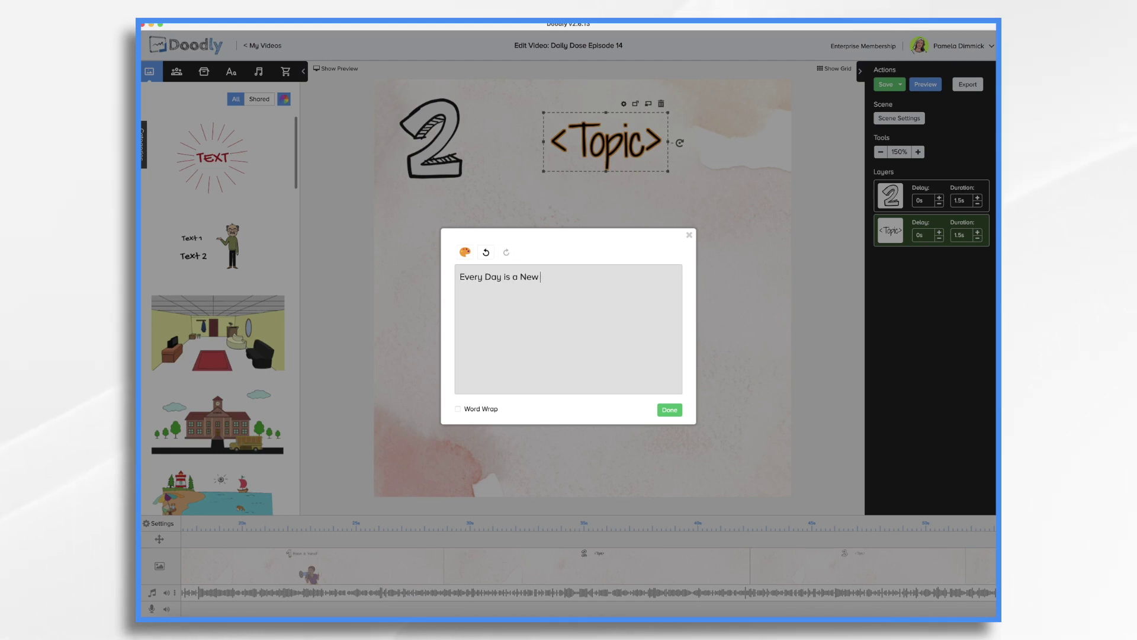
type(" Beginning")
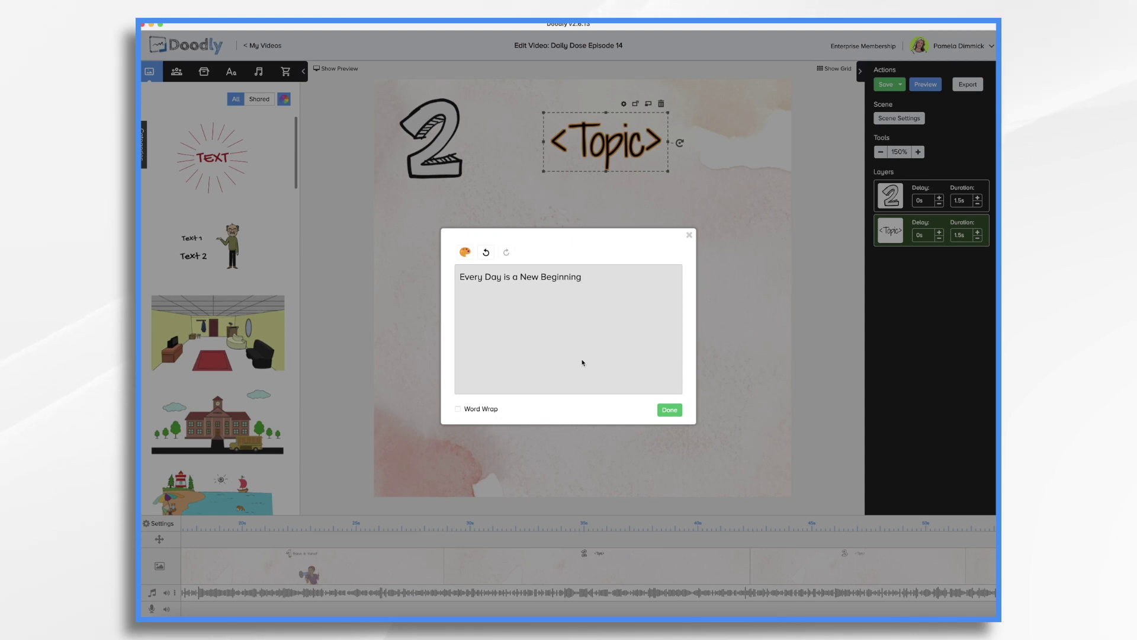
left_click(670, 409)
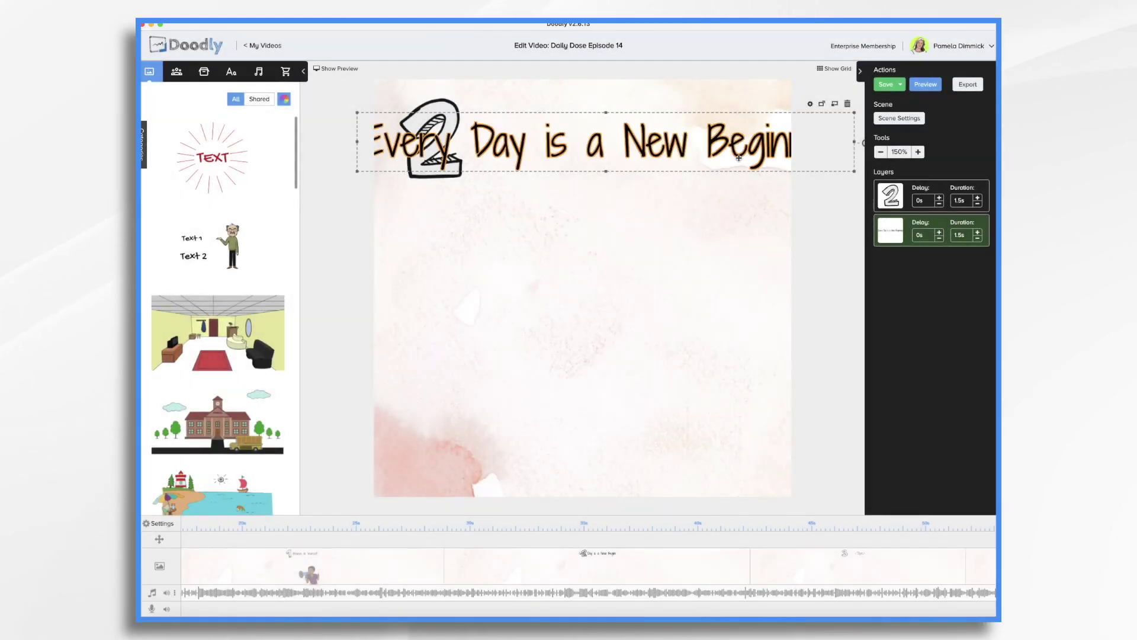
double_click(622, 143)
left_click(459, 410)
left_click(666, 410)
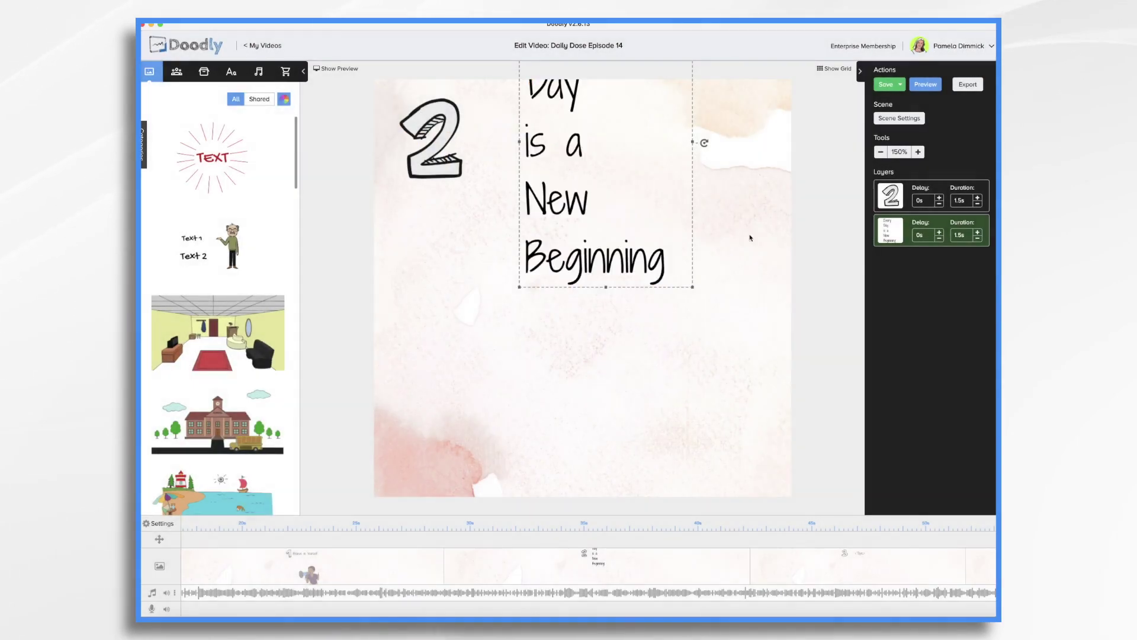
left_click_drag(693, 144, 842, 144)
left_click_drag(680, 114, 615, 117)
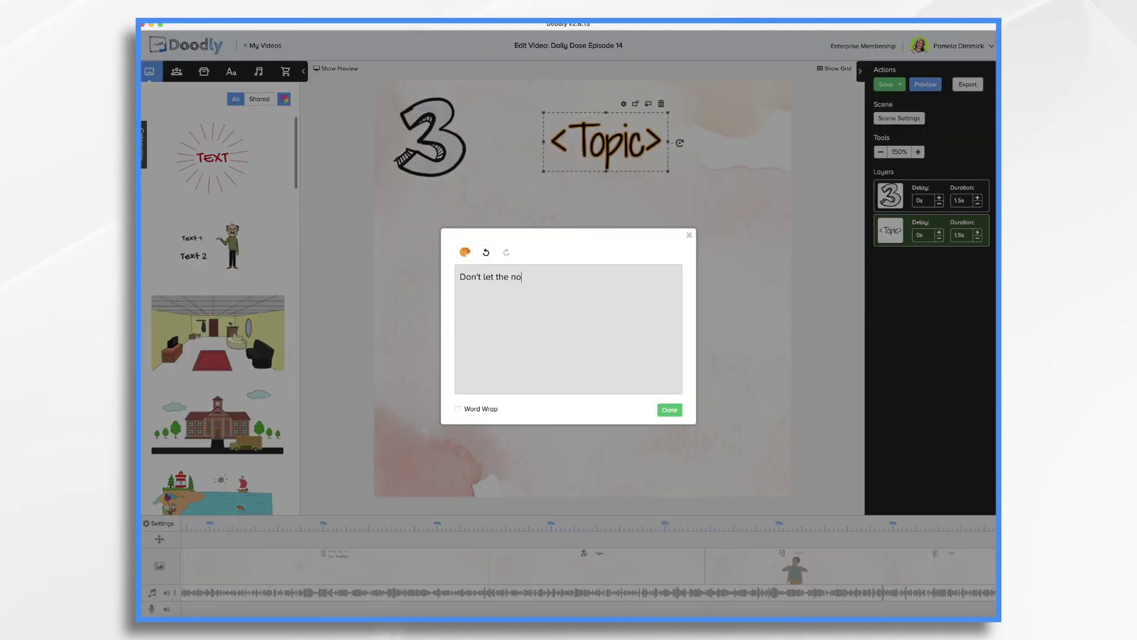
- Replace the <Topic> placeholders in scenes 3, 4 and 5, ending with 'Take Care of Yourself First'
key("BackSpace")
key("BackSpace")
key("BackSpace")
type("Let Distractions In")
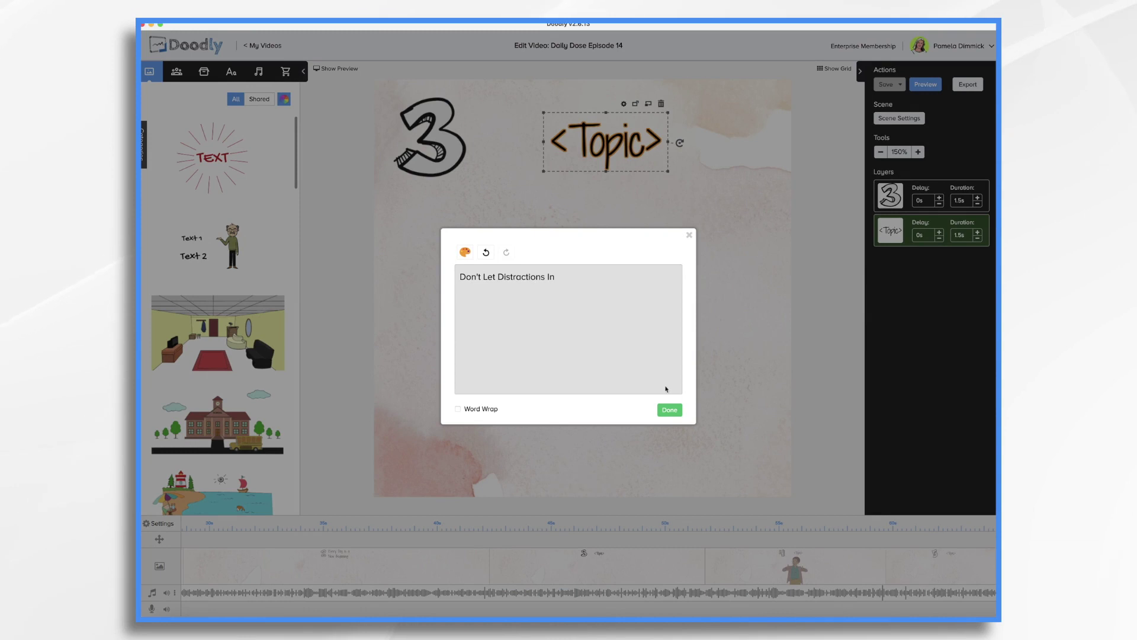
left_click(669, 410)
key("BackSpace")
key("BackSpace")
key("BackSpace")
type("You are ")
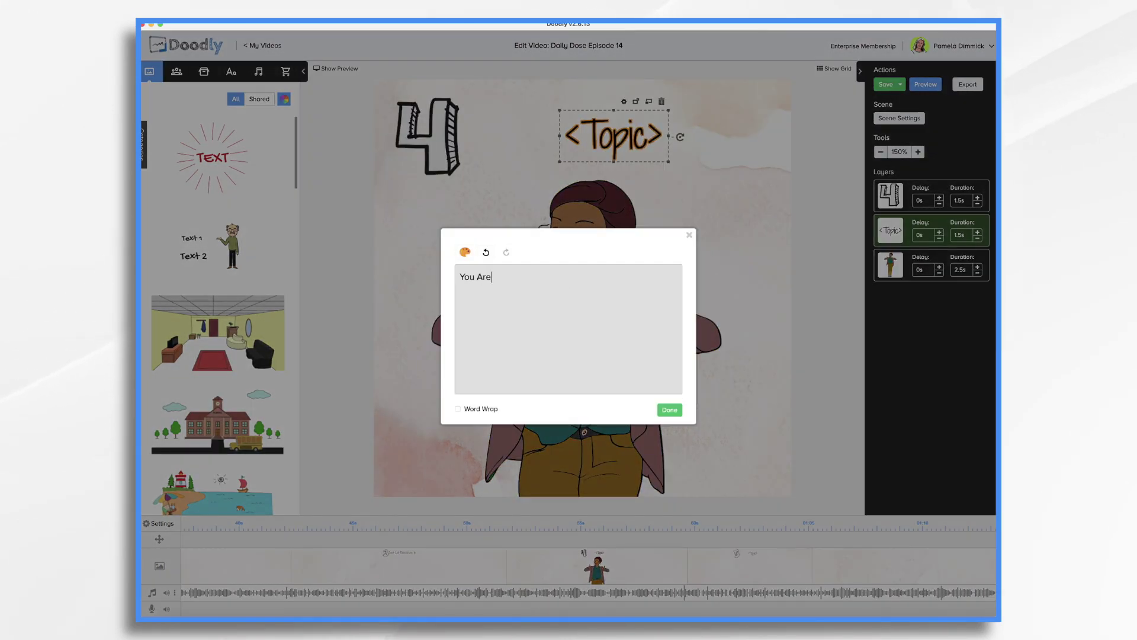
type("Stonger Than You Think")
left_click(668, 409)
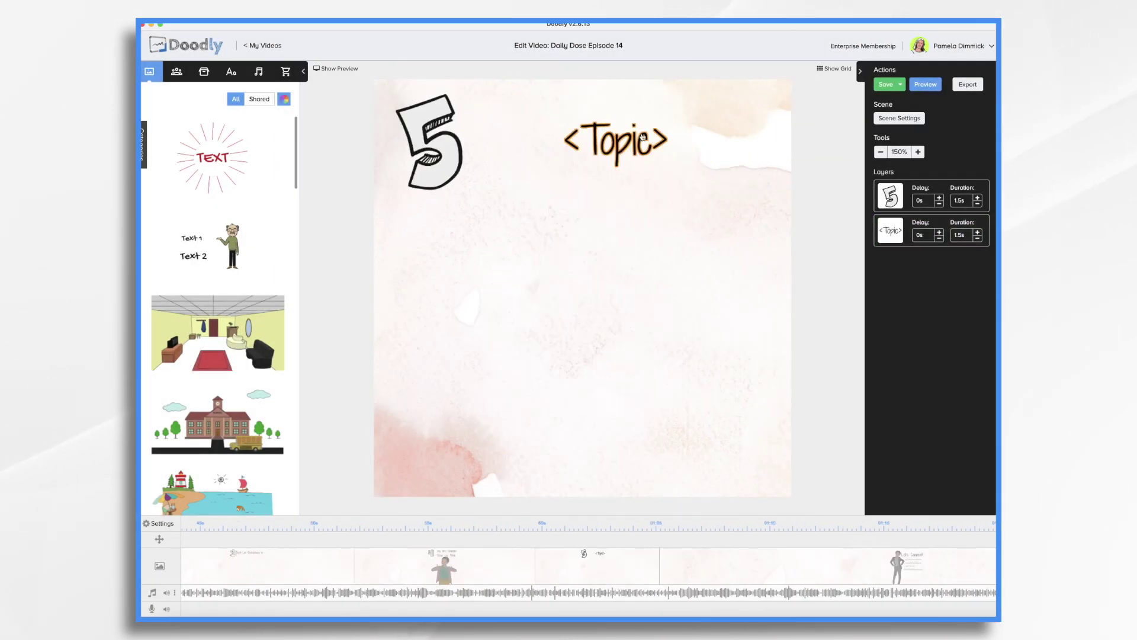
key("BackSpace")
key("BackSpace")
key("BackSpace")
type("Take Care of Yourself First")
left_click(669, 410)
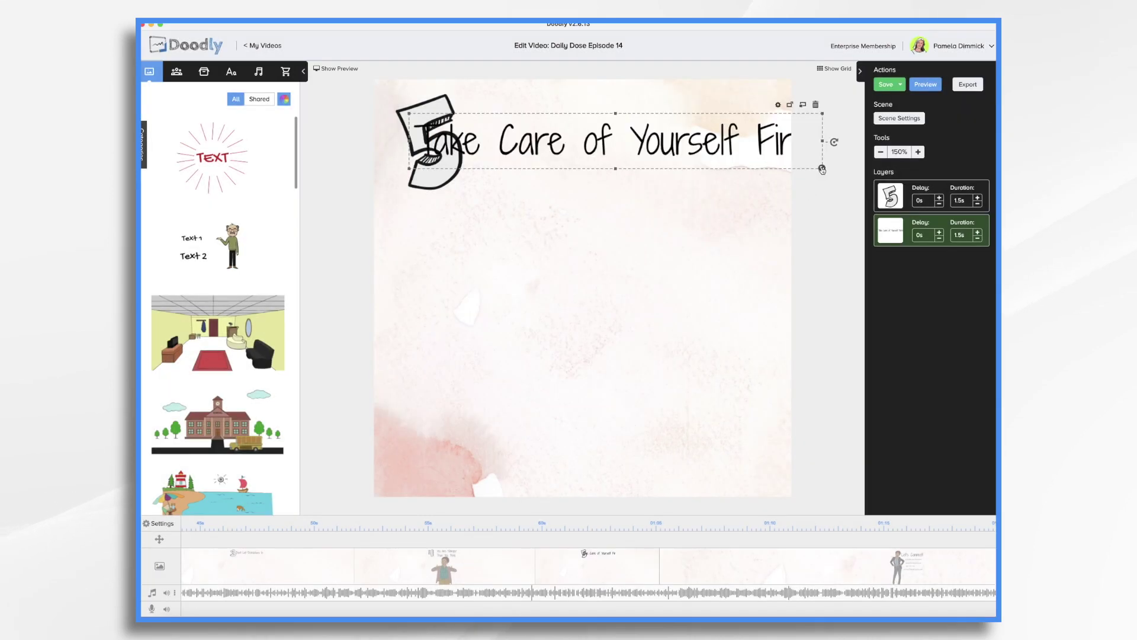
scroll(602, 568, "left", 10)
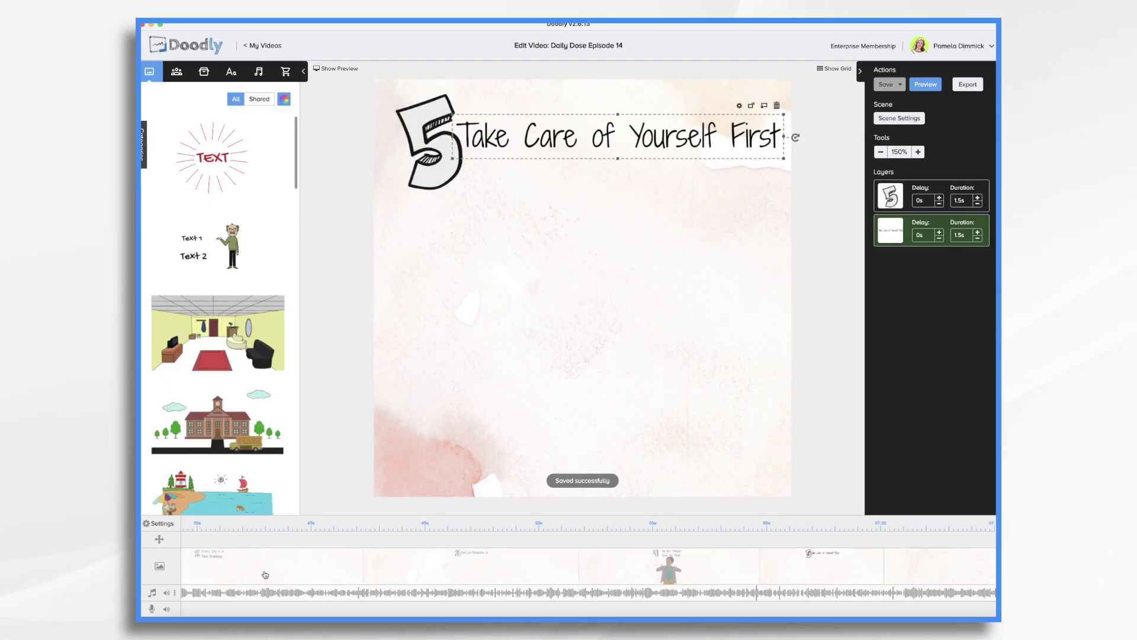
- Add the Camila character to scene 1 and Elisa Happy to scene 2, each enlarged to fit
left_click(570, 574)
left_click(176, 72)
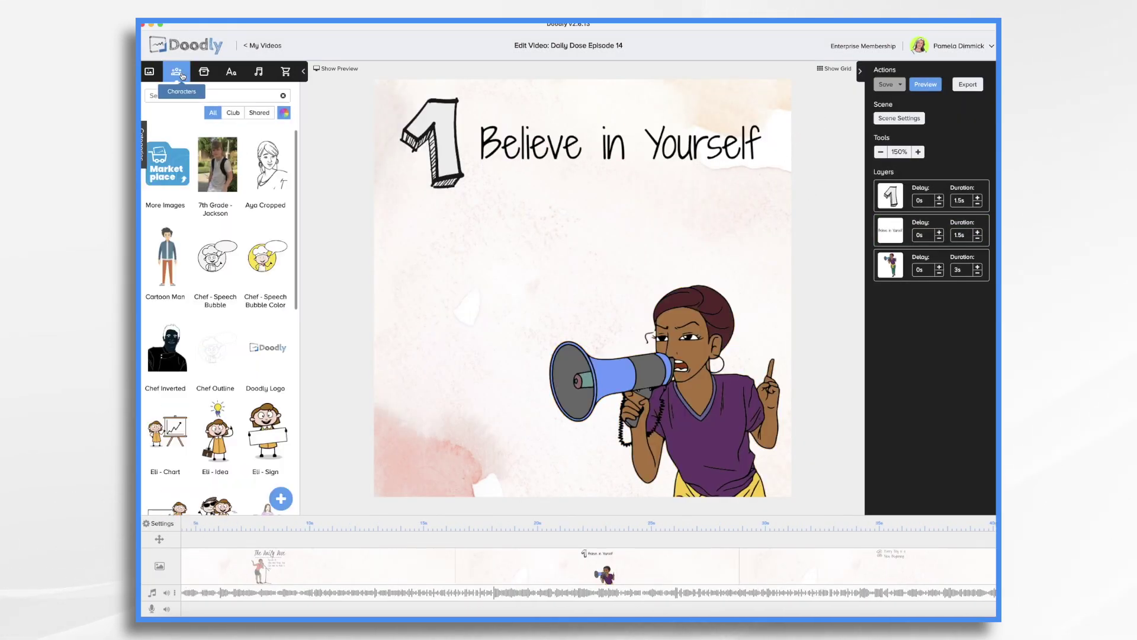
type("happy")
scroll(220, 356, "down", 5)
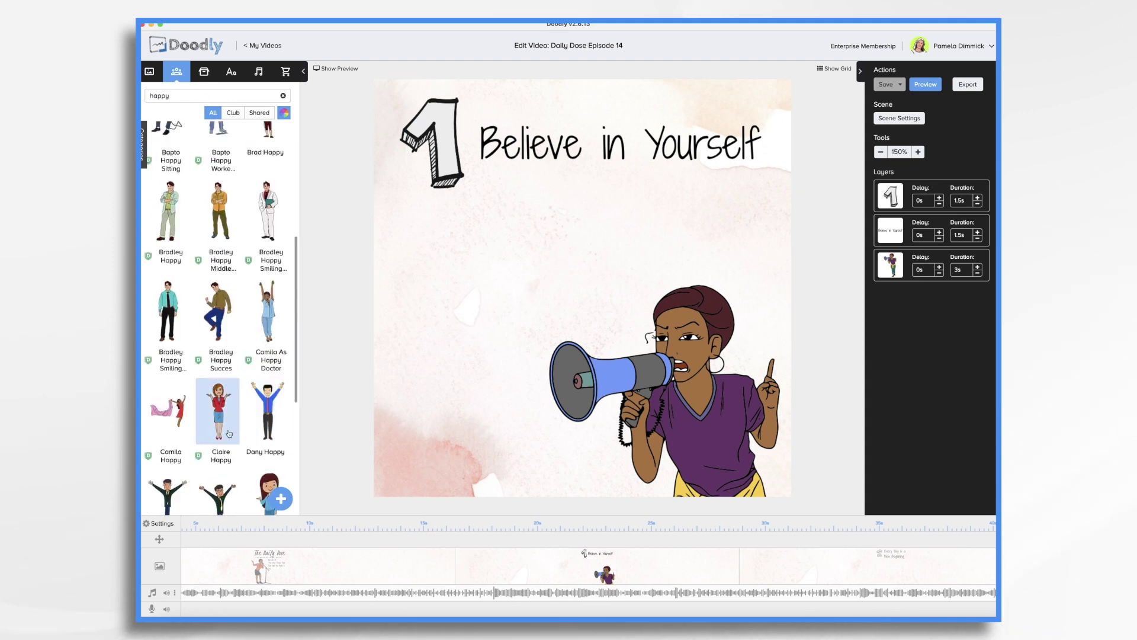
mouse_move(169, 411)
left_mouse_down()
mouse_move(604, 402)
mouse_move(616, 302)
left_mouse_up()
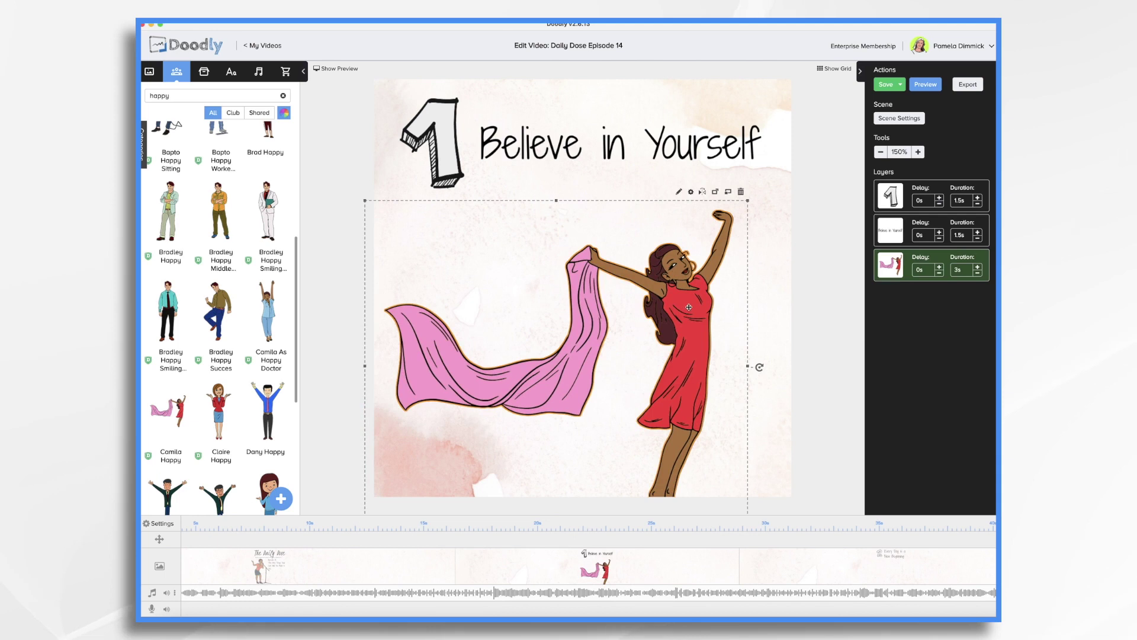
left_click_drag(557, 287, 576, 163)
left_click(744, 576)
scroll(268, 285, "down", 5)
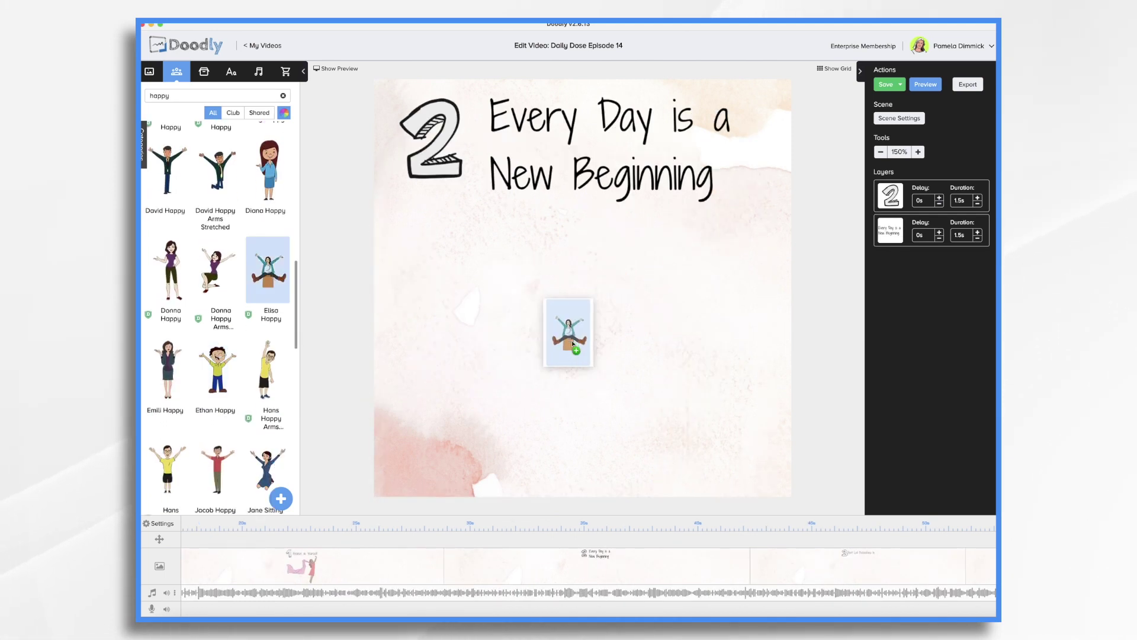
left_click_drag(267, 285, 582, 329)
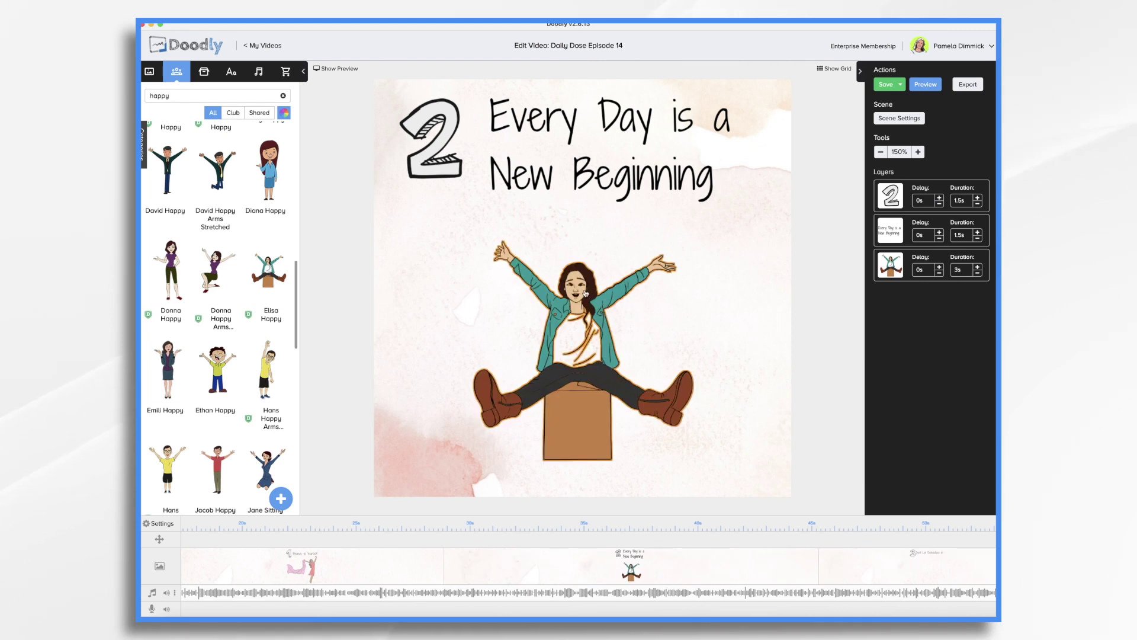
left_click(585, 294)
left_click_drag(717, 341, 753, 317)
- Add a 'Fresh Start' text label to scene 2 and a thumbs-down character to scene 3
left_click(231, 72)
left_click(218, 410)
type("Fr")
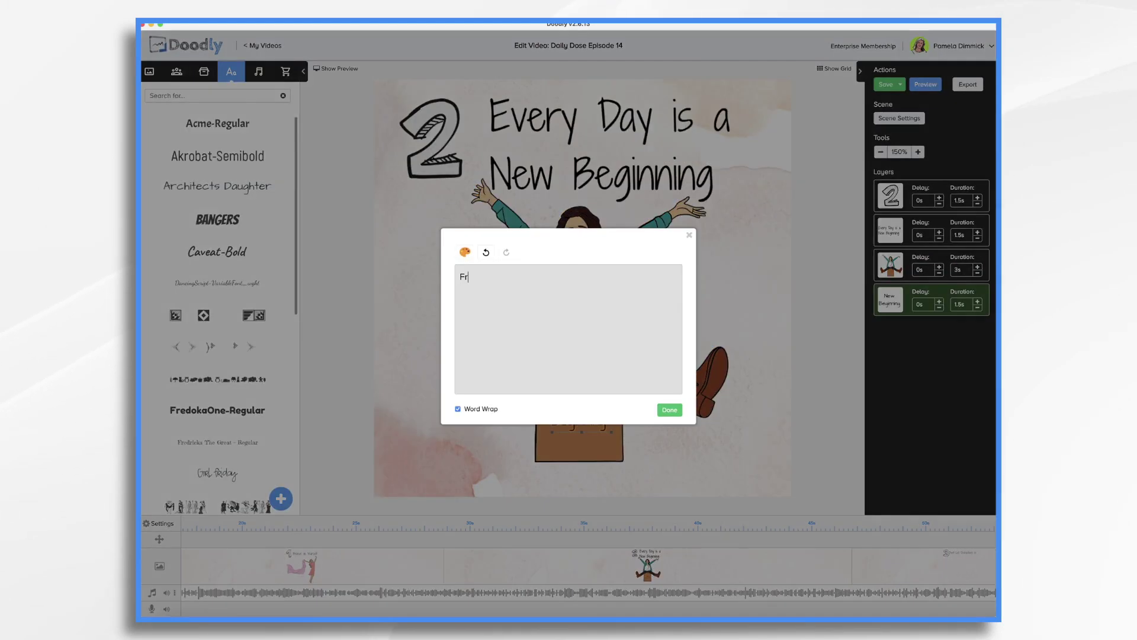
type("esh Start")
left_click(669, 410)
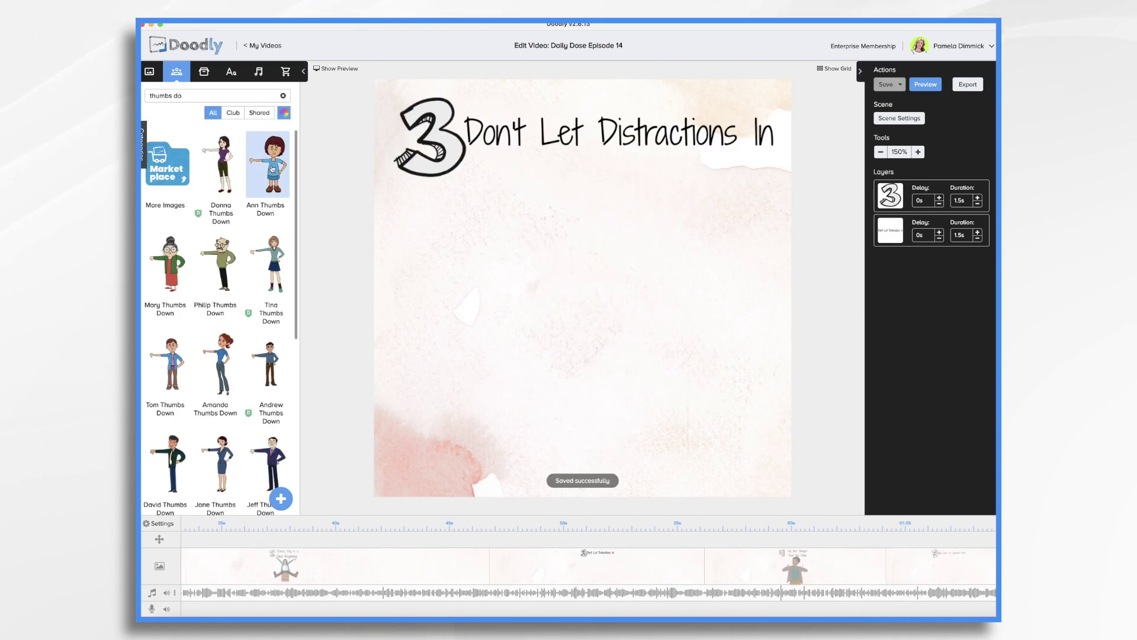
left_click_drag(271, 164, 566, 291)
left_click_drag(447, 330, 543, 325)
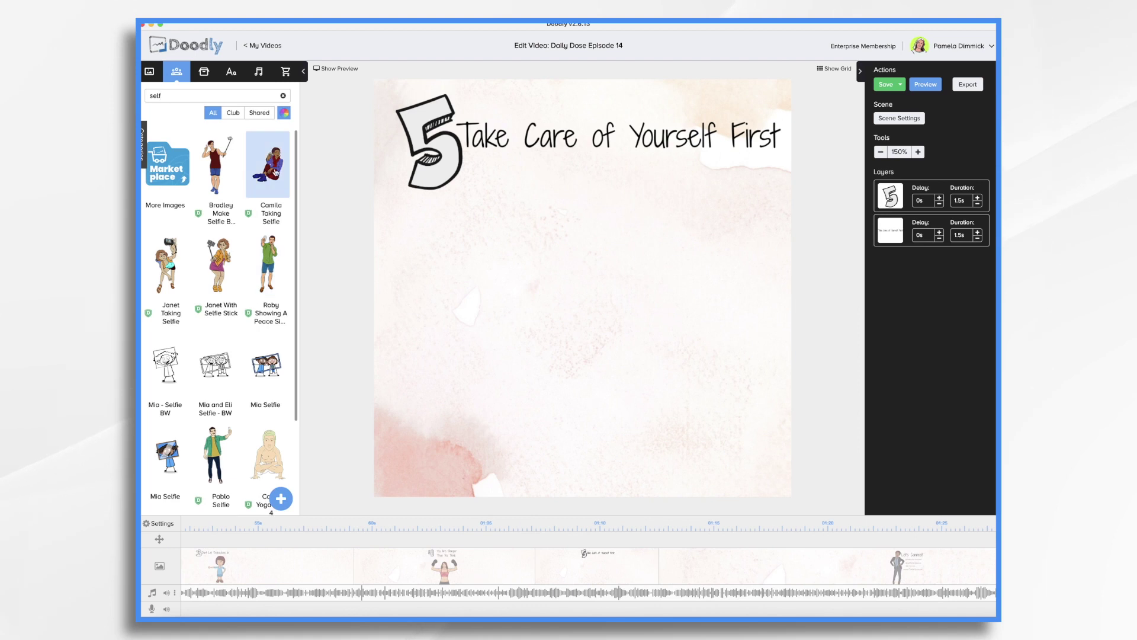
- Add the selfie-taking character to scene 5, enlarged and repositioned
left_click_drag(271, 169, 578, 302)
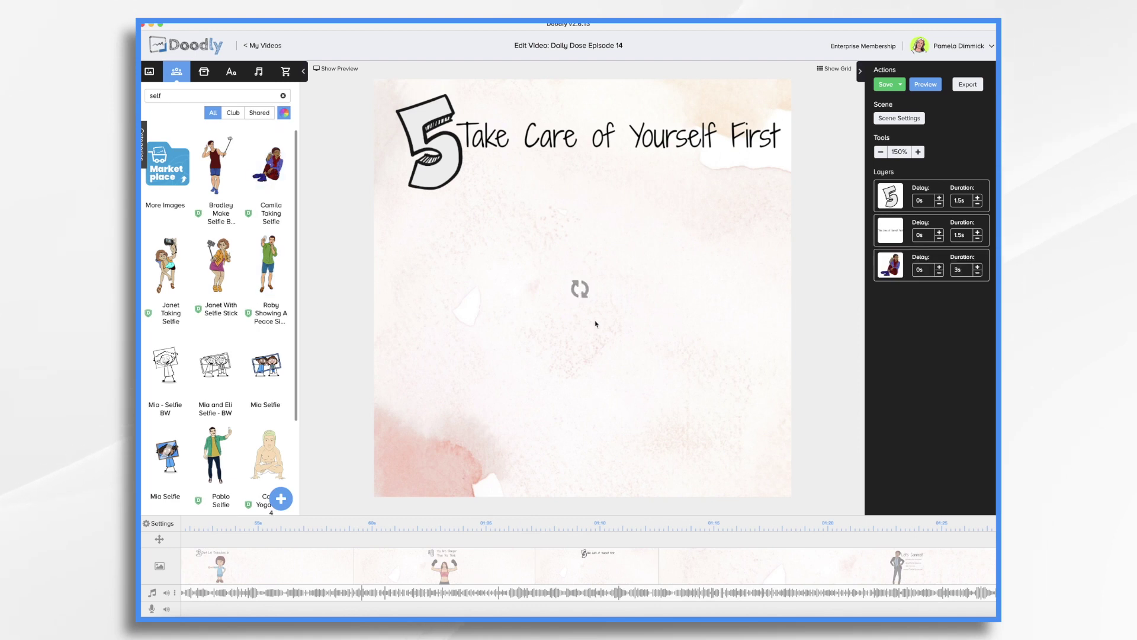
left_click_drag(690, 442, 745, 479)
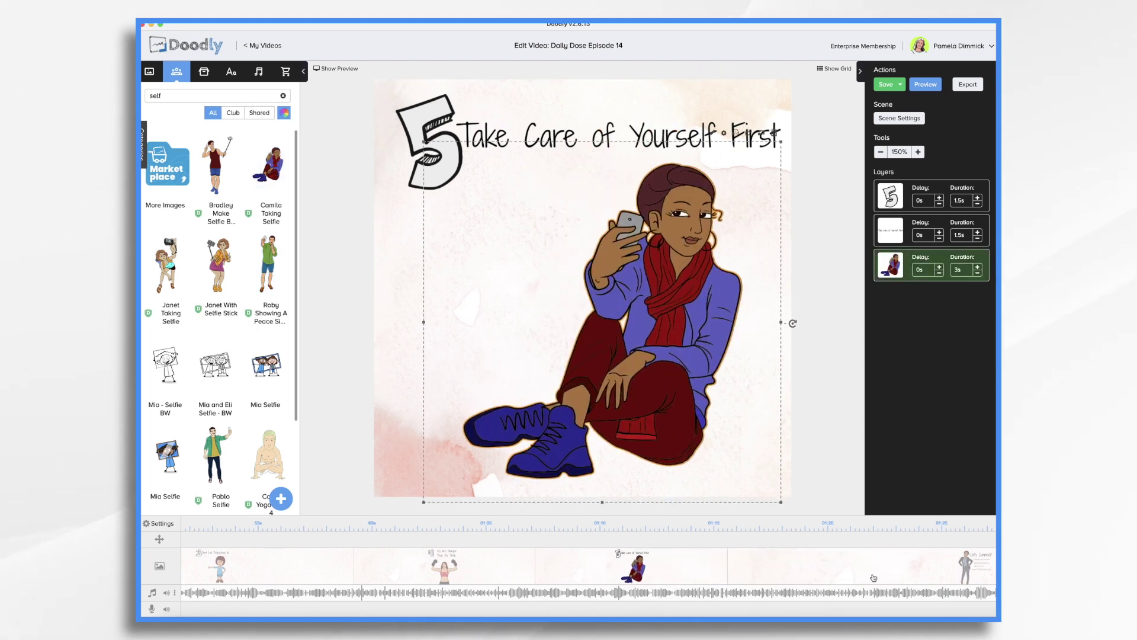
left_click(438, 570)
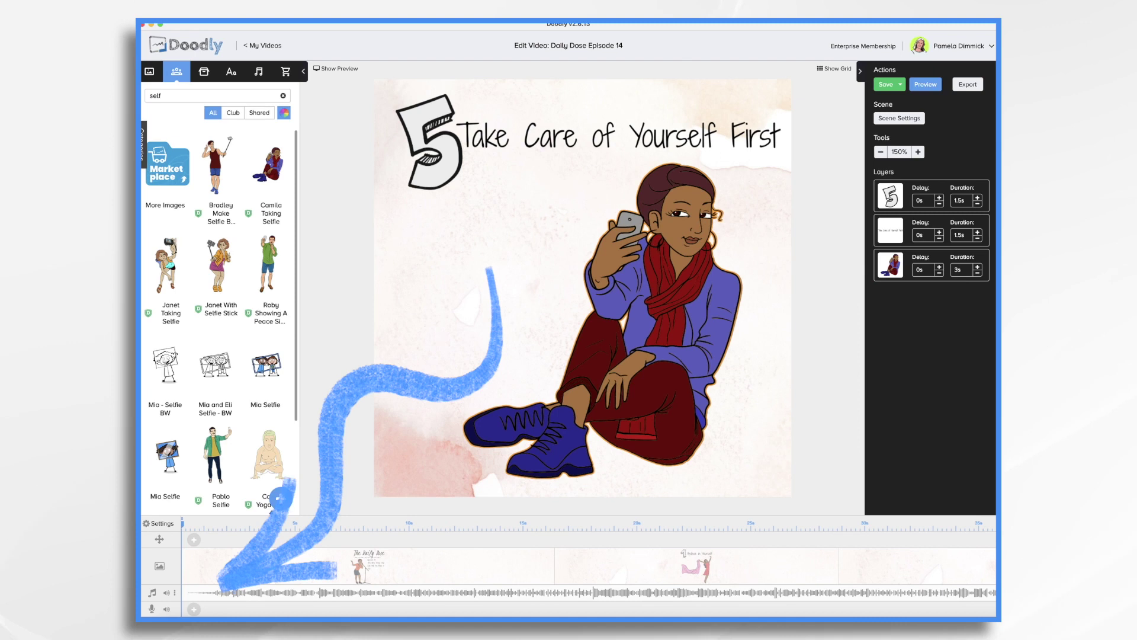
- Start recording the voiceover narration from the timeline's microphone controls
left_click(194, 610)
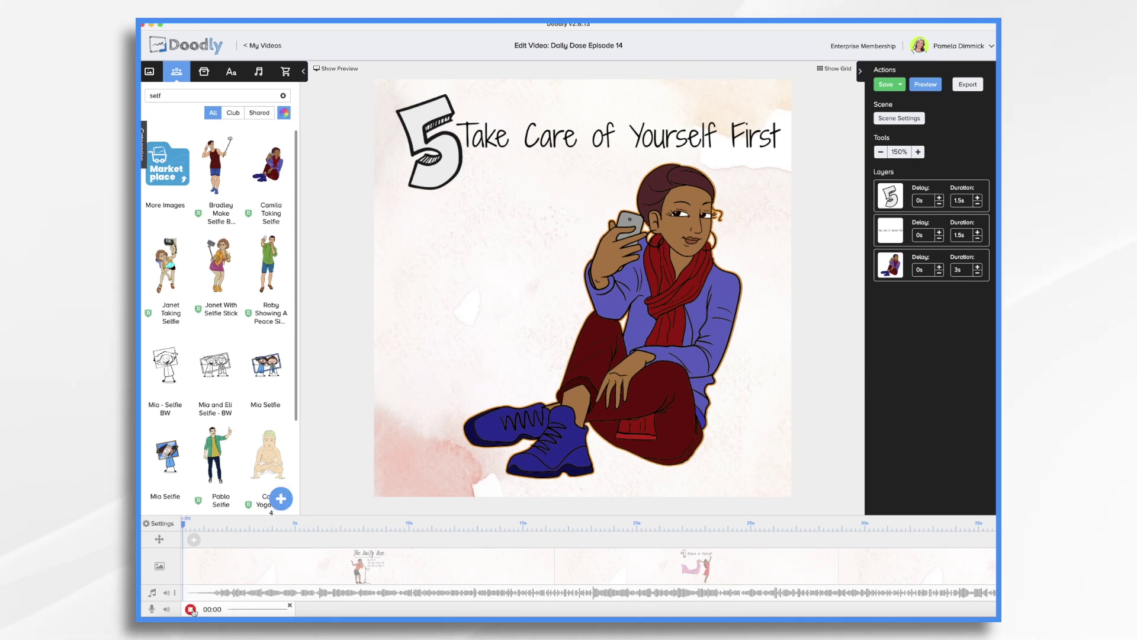
left_click(190, 610)
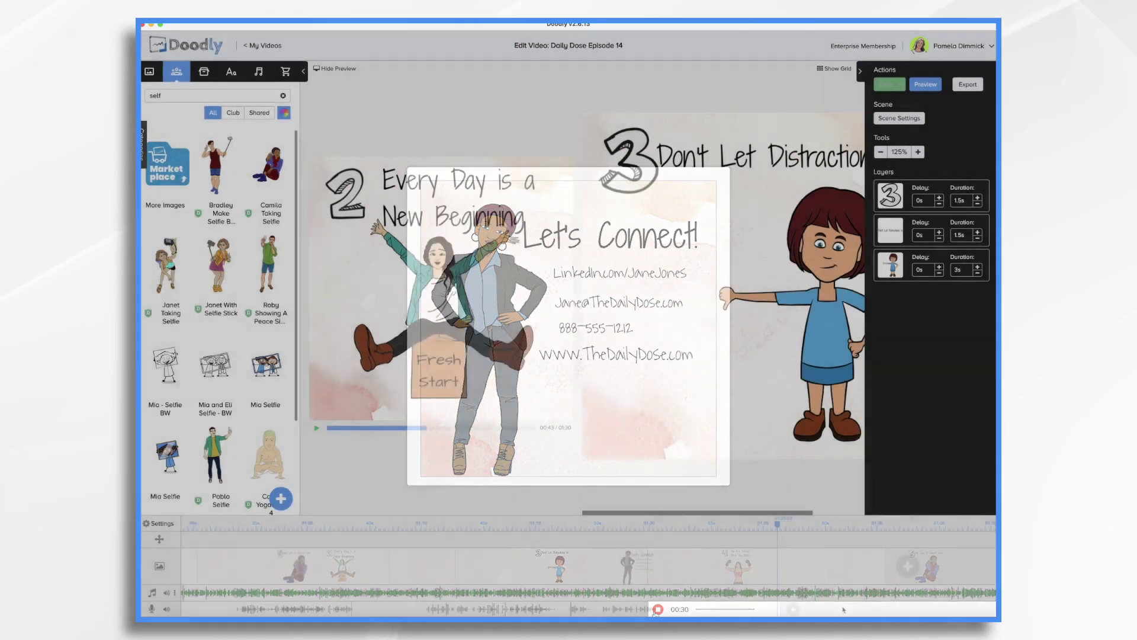
mouse_move(766, 610)
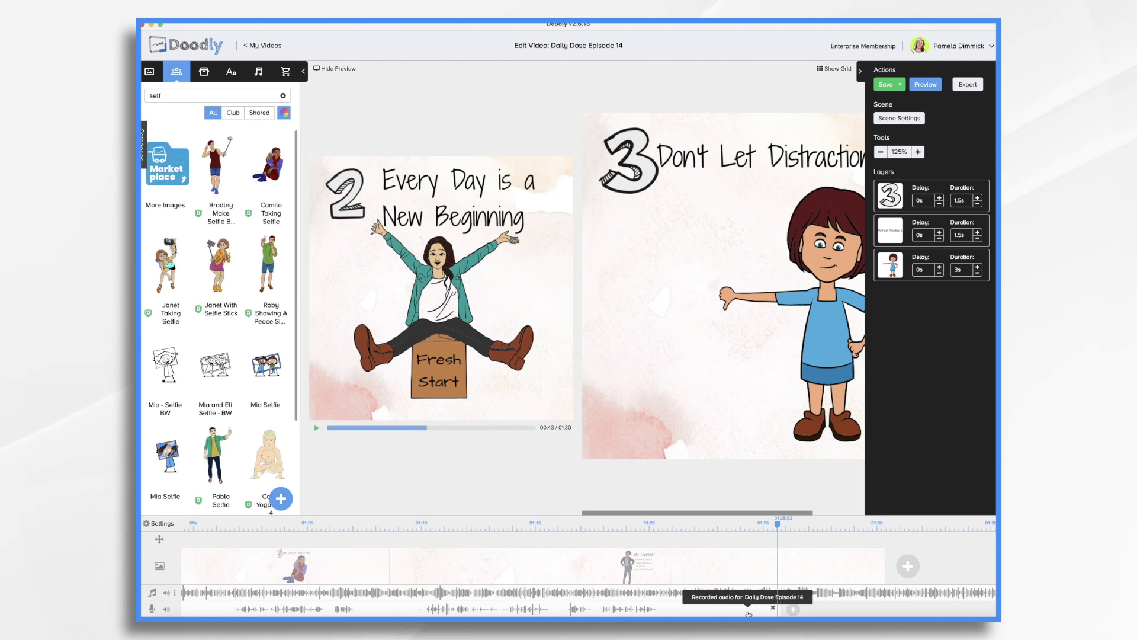
- Reduce the Let's Connect scene's extra end time to 6 seconds and apply it
left_click(719, 528)
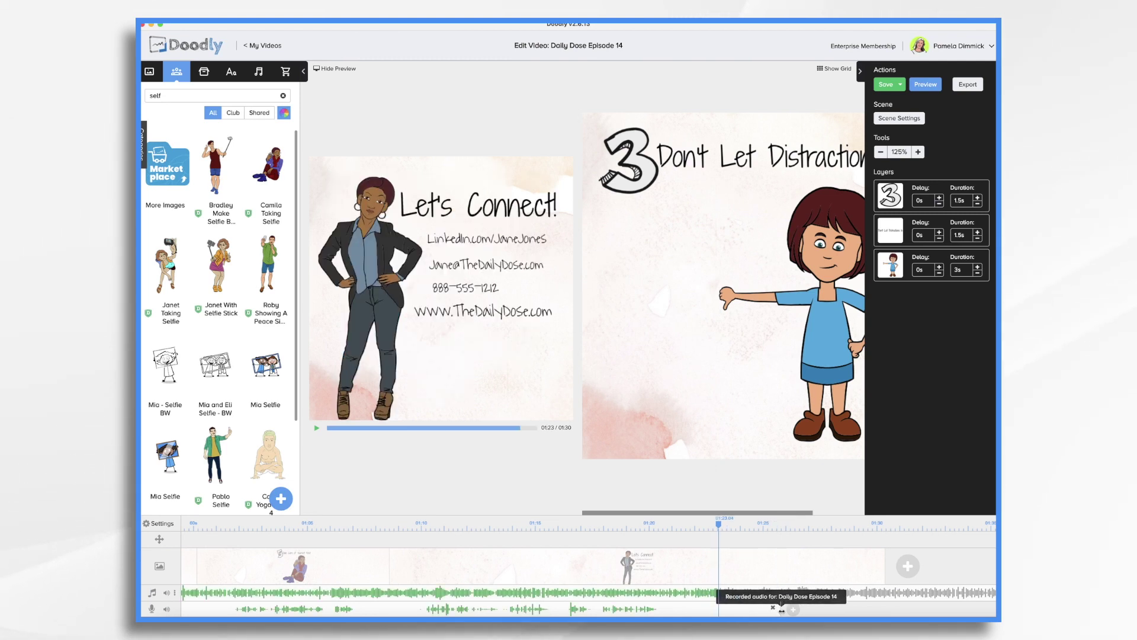
mouse_move(689, 609)
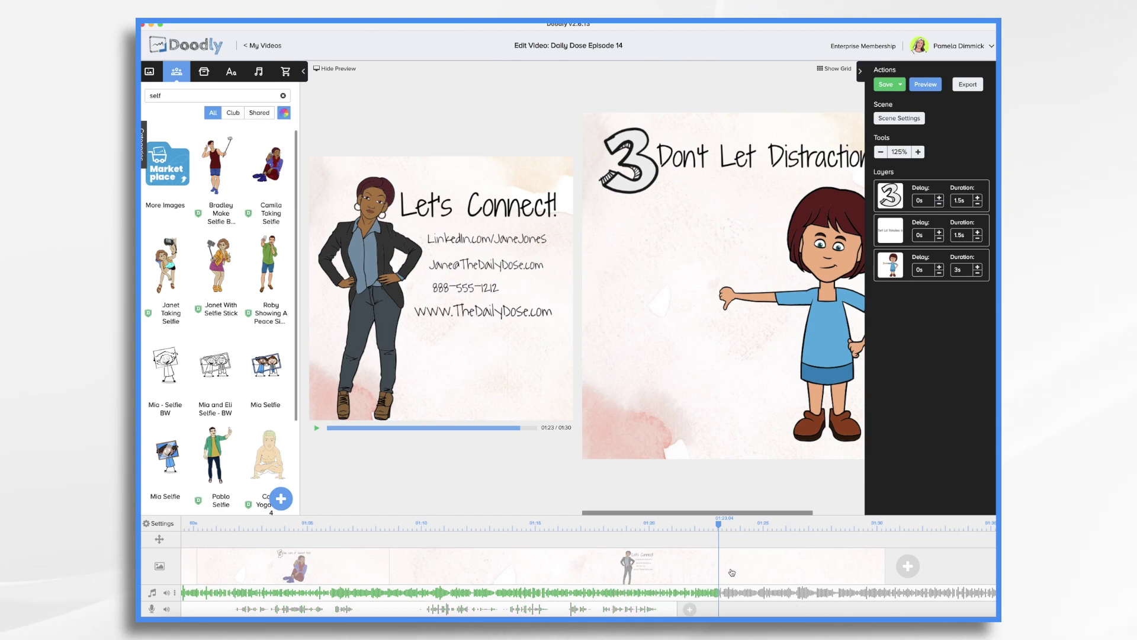
left_click(738, 562)
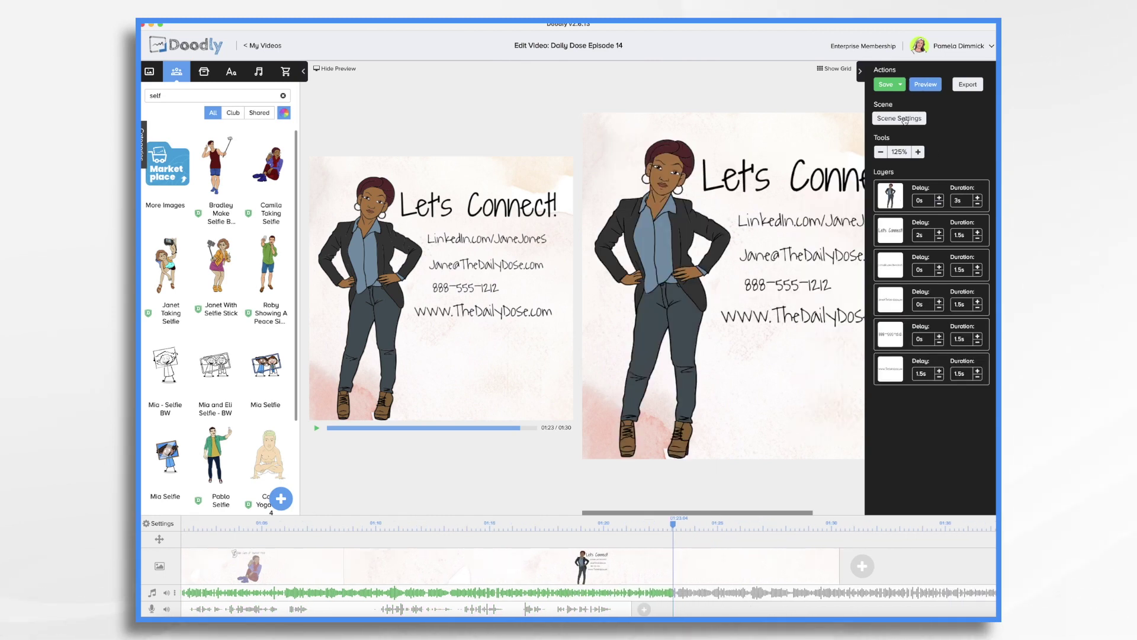
left_click(902, 119)
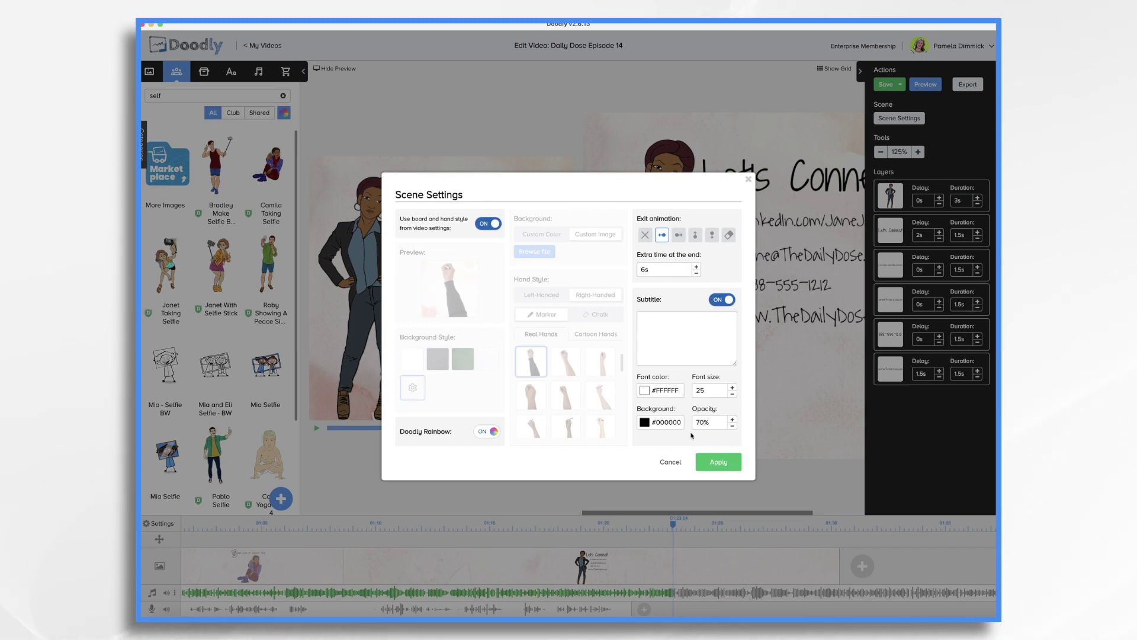
left_click(724, 466)
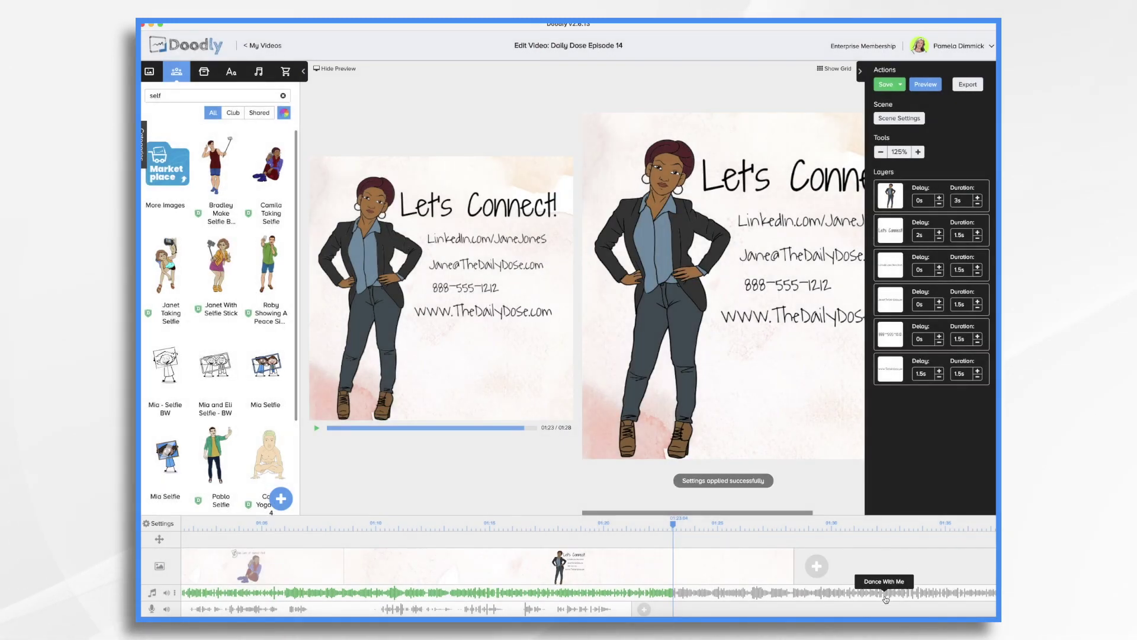
scroll(885, 597, "right", 3)
scroll(880, 596, "right", 3)
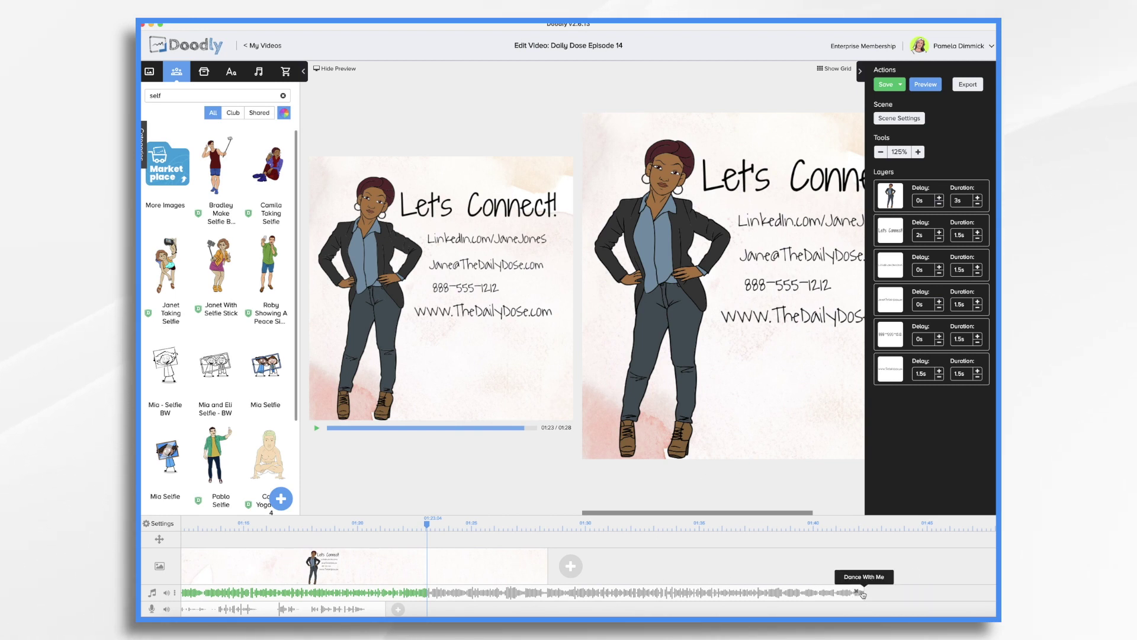
- Trim the Dance With Me clip's end to the closing scene and give it a lengthened fade-out
left_click_drag(887, 595, 551, 585)
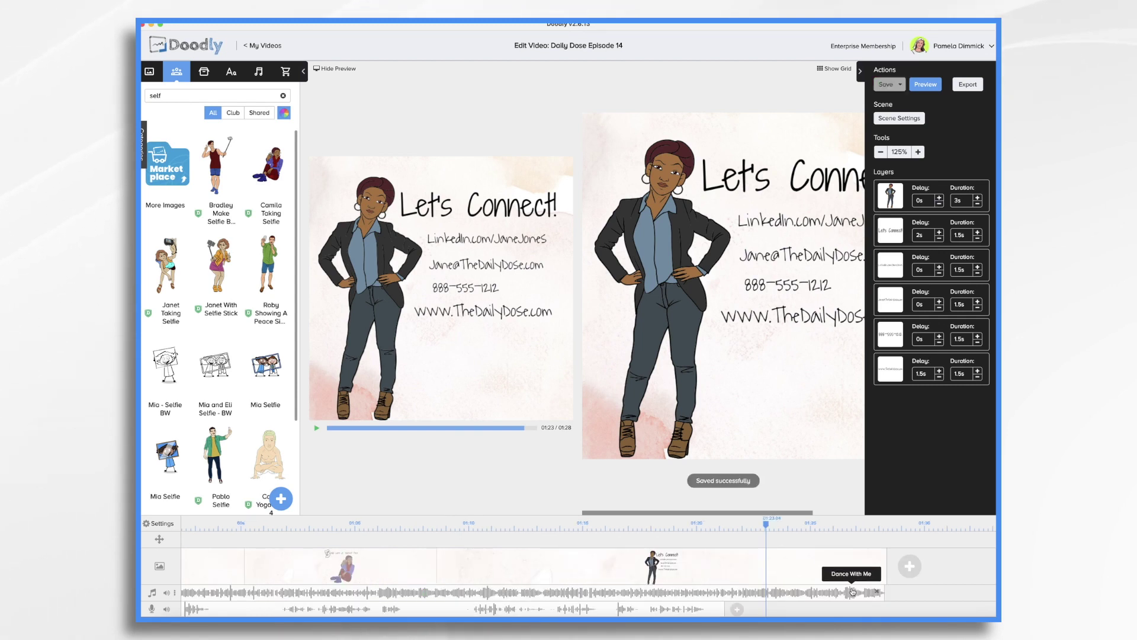
right_click(851, 592)
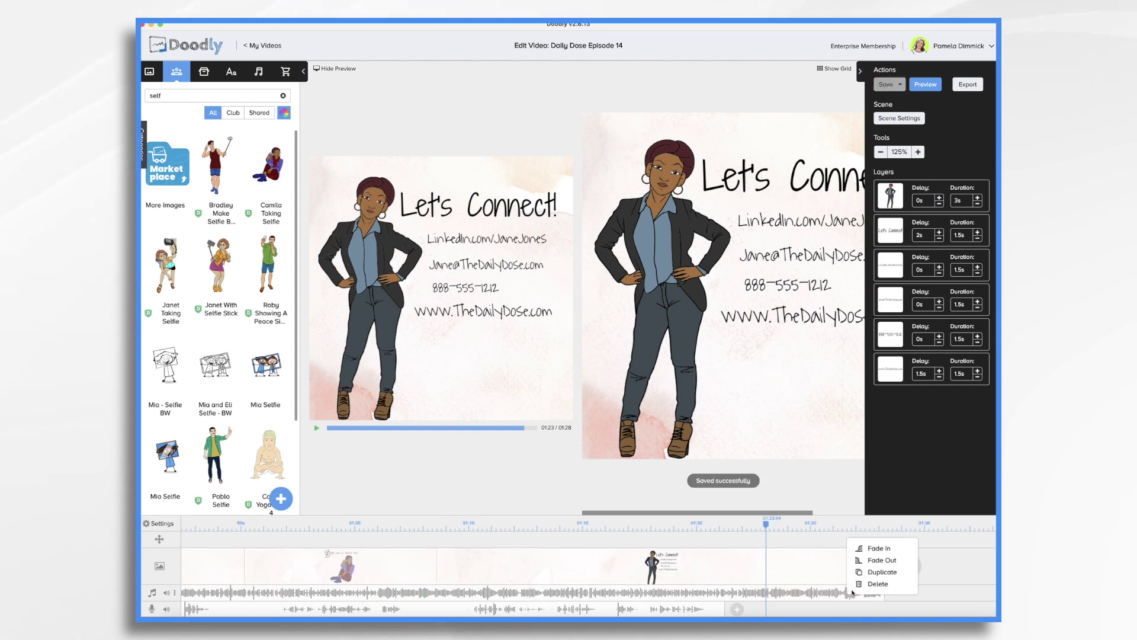
left_click(882, 560)
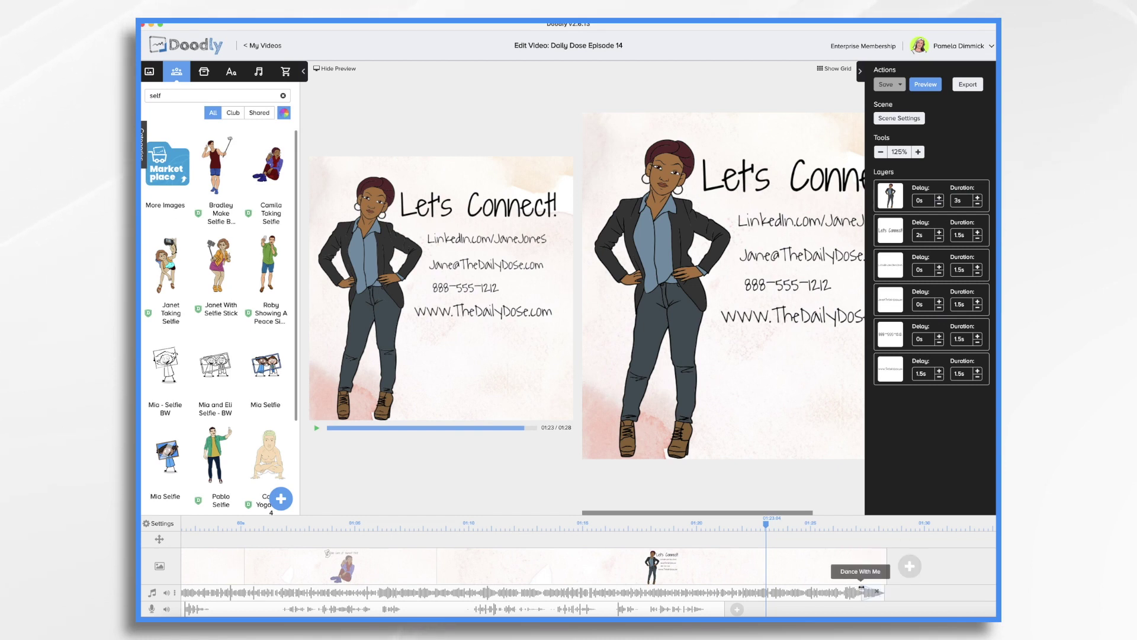
left_click_drag(860, 587, 763, 591)
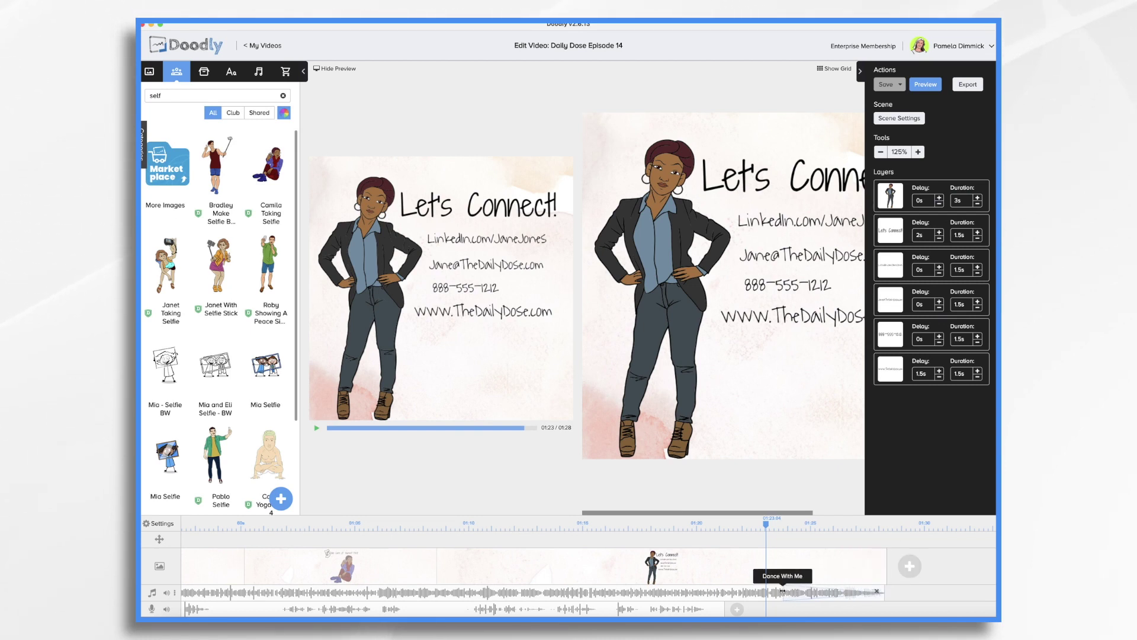